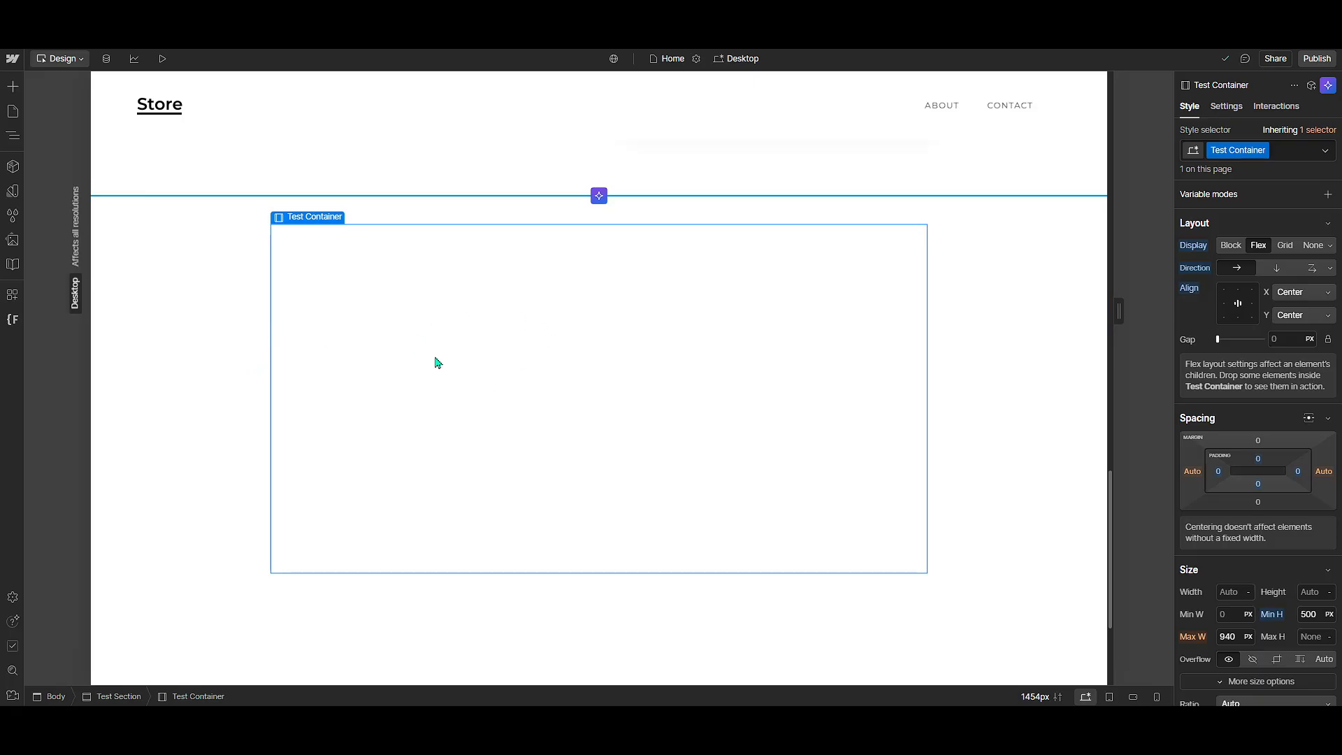
Add a List element from the Basic elements into the empty Test Container
left_click(13, 87)
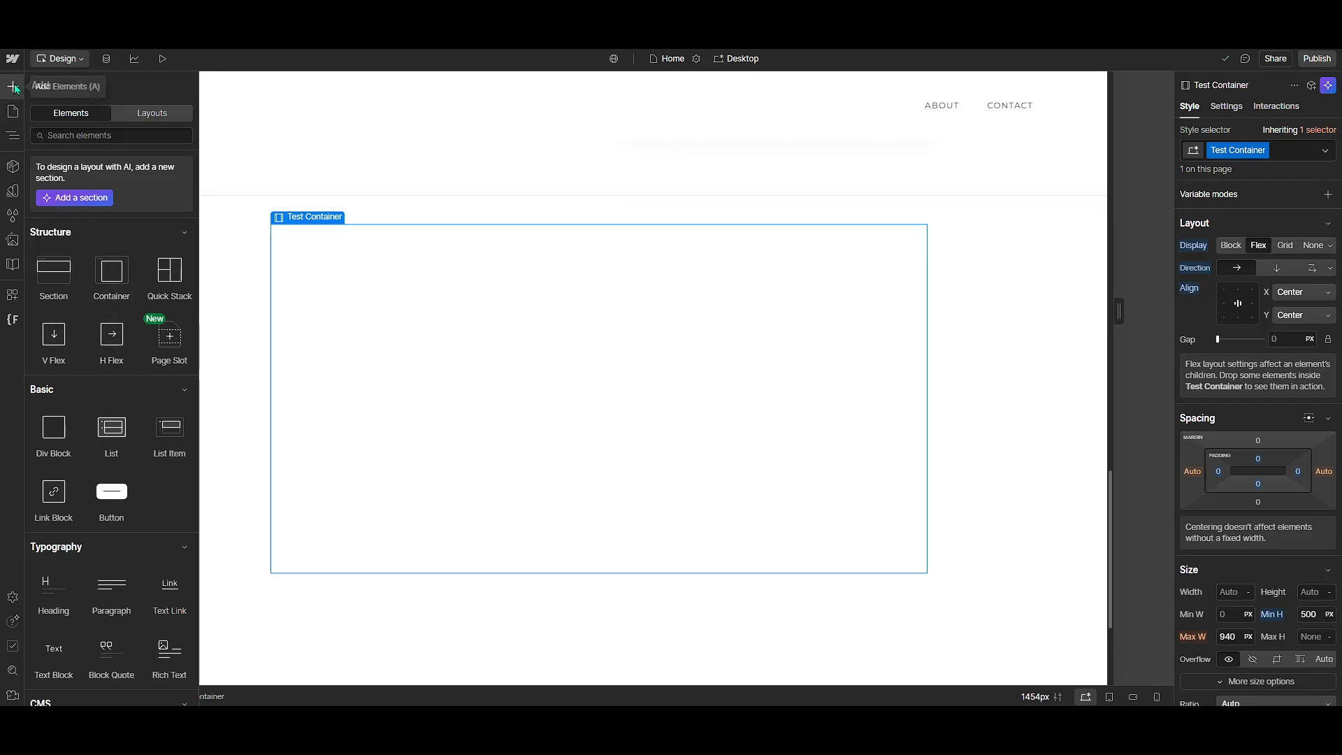
scroll(132, 292, "down", 3)
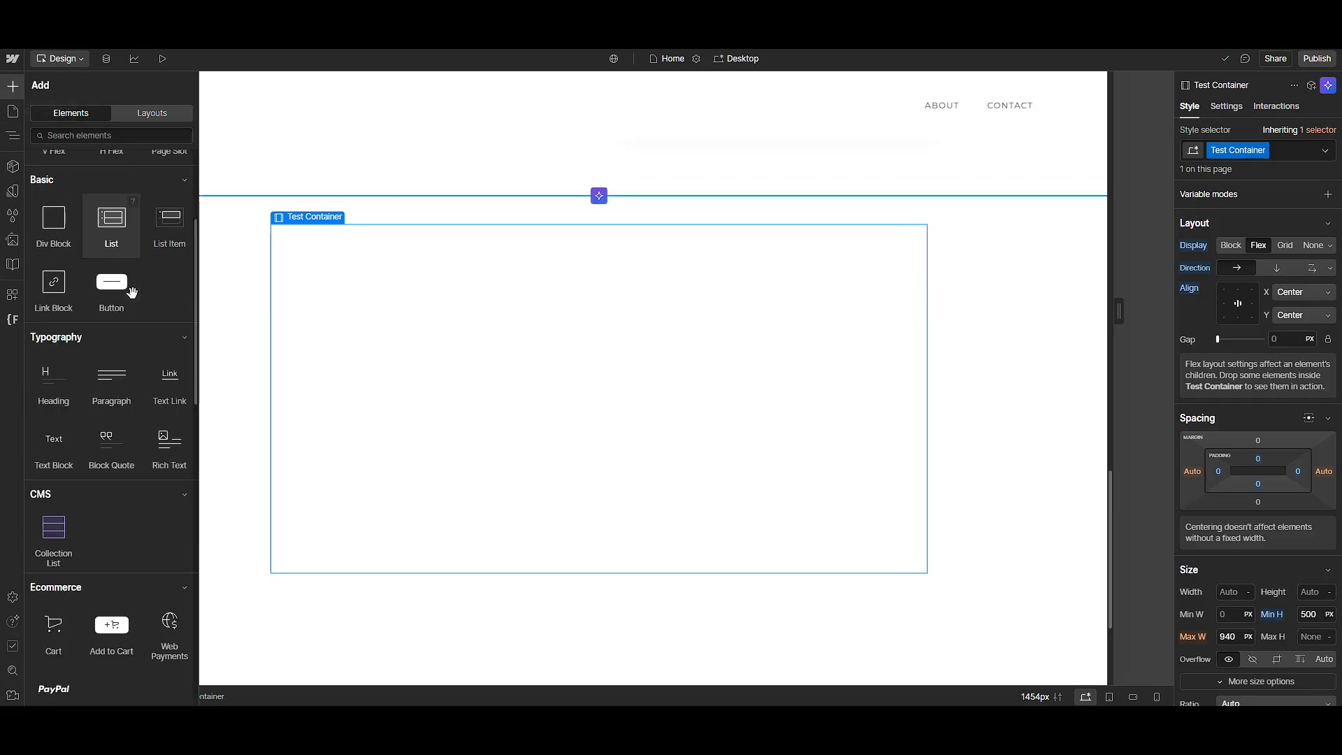
scroll(126, 292, "down", 3)
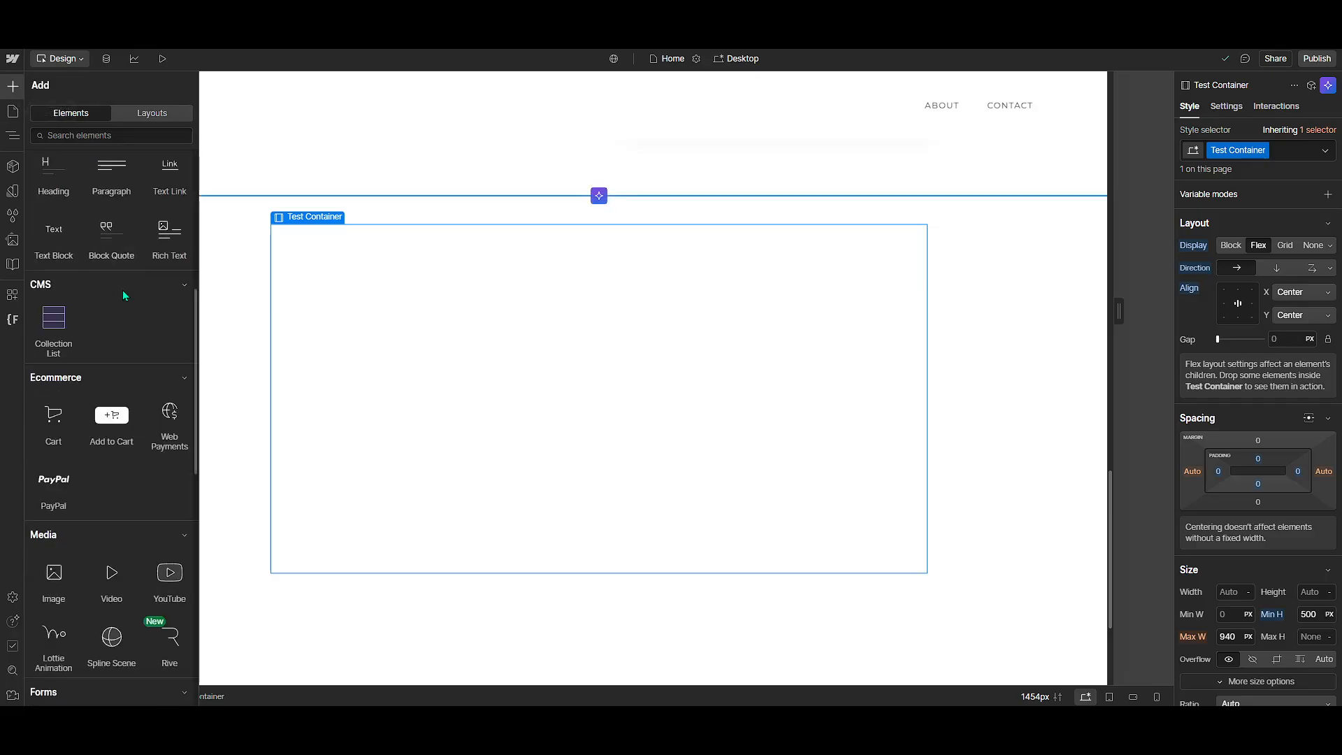
scroll(123, 291, "up", 3)
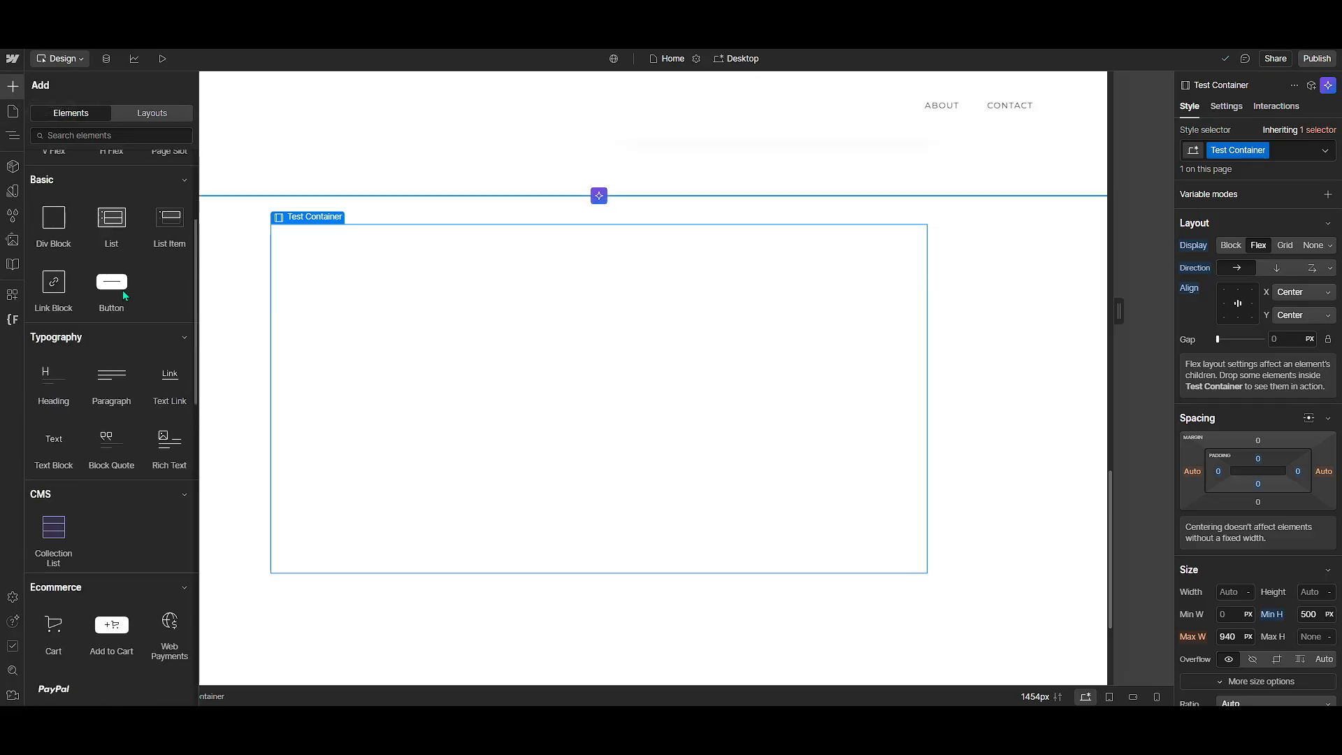
scroll(123, 291, "down", 4)
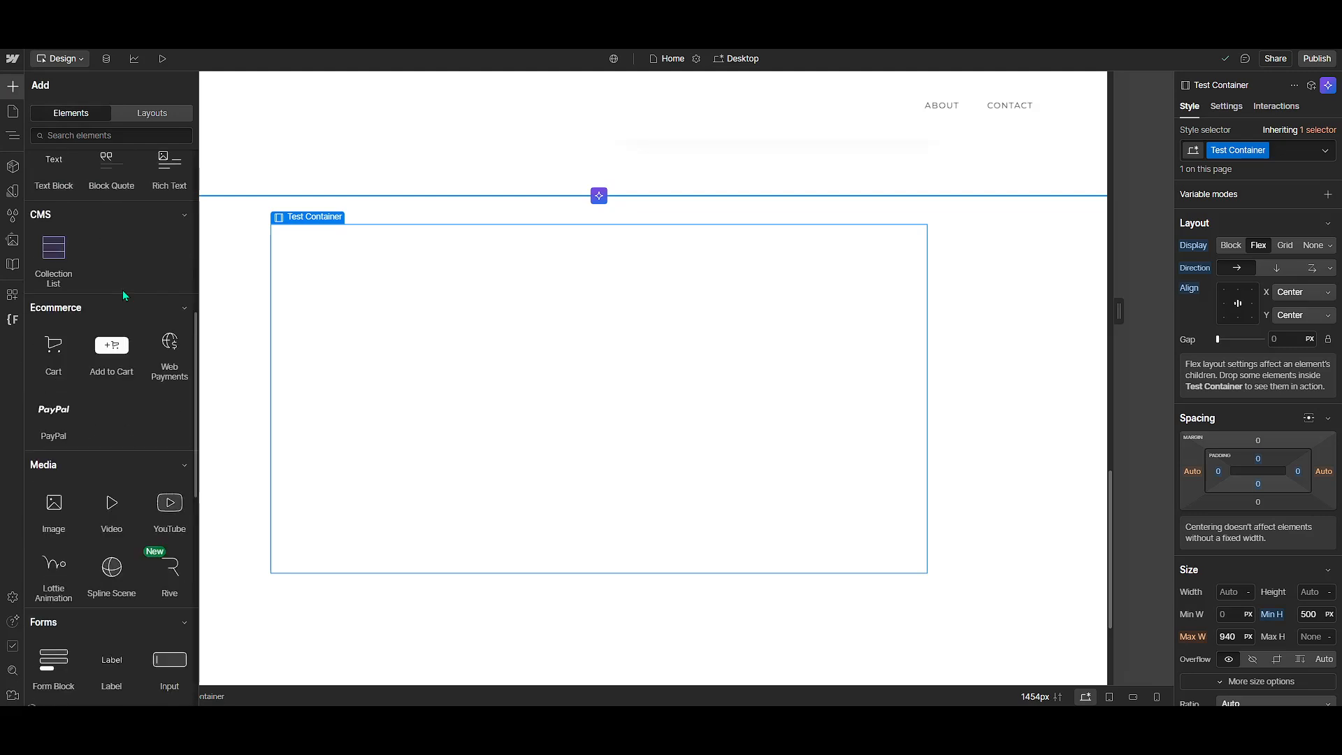
scroll(123, 291, "down", 5)
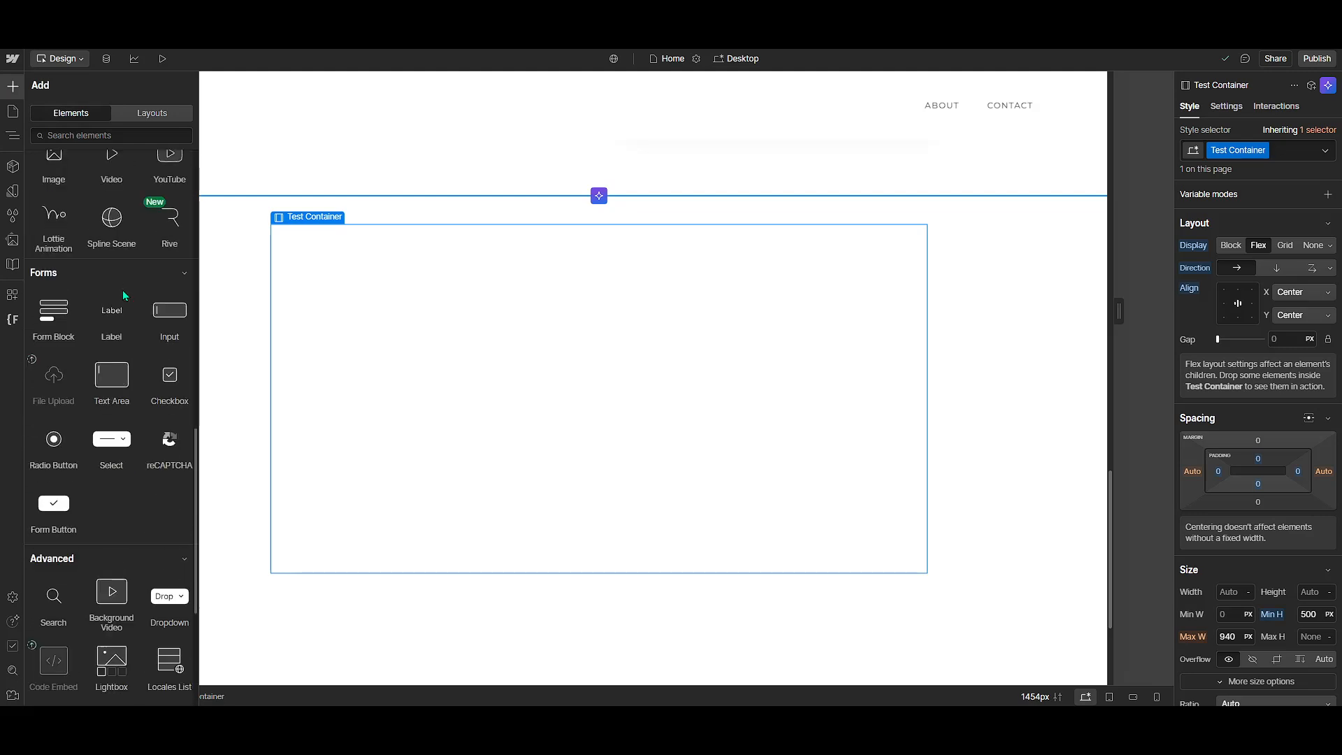
scroll(123, 291, "down", 2)
scroll(123, 291, "up", 2)
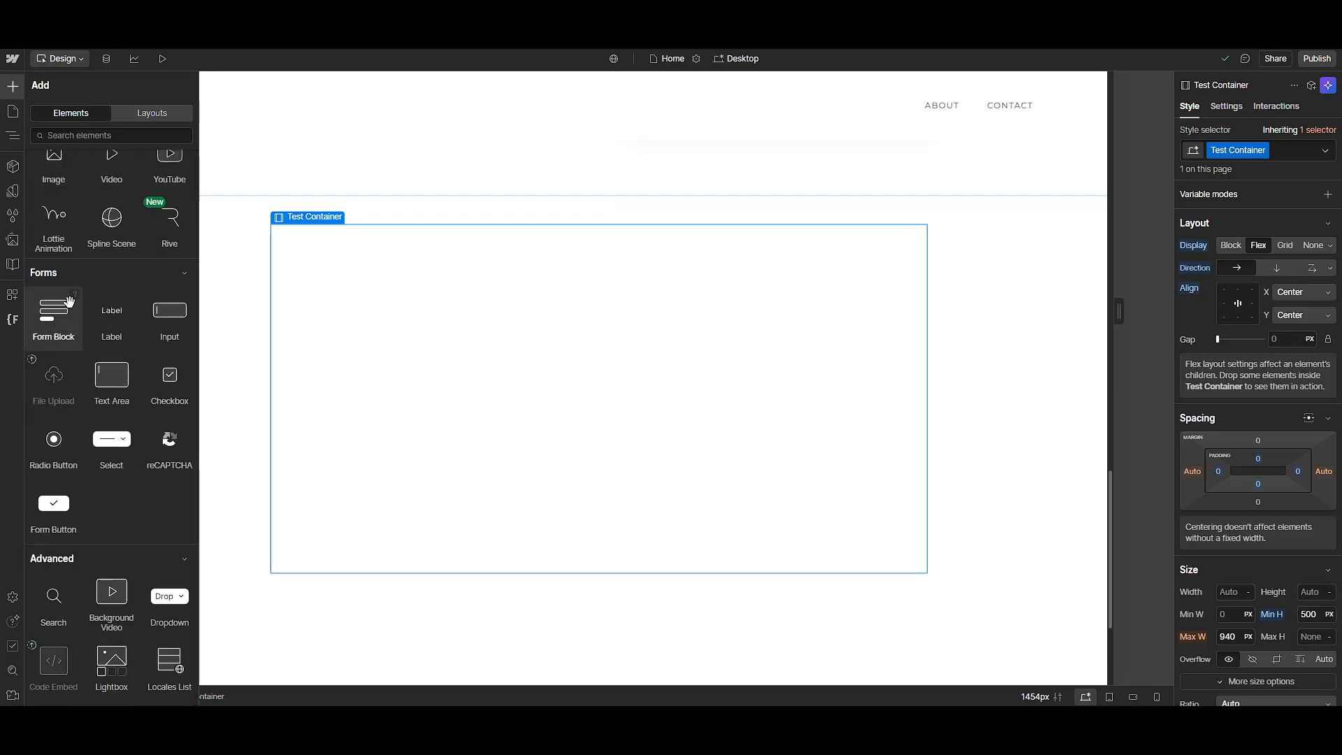
scroll(76, 312, "up", 1)
scroll(90, 317, "up", 5)
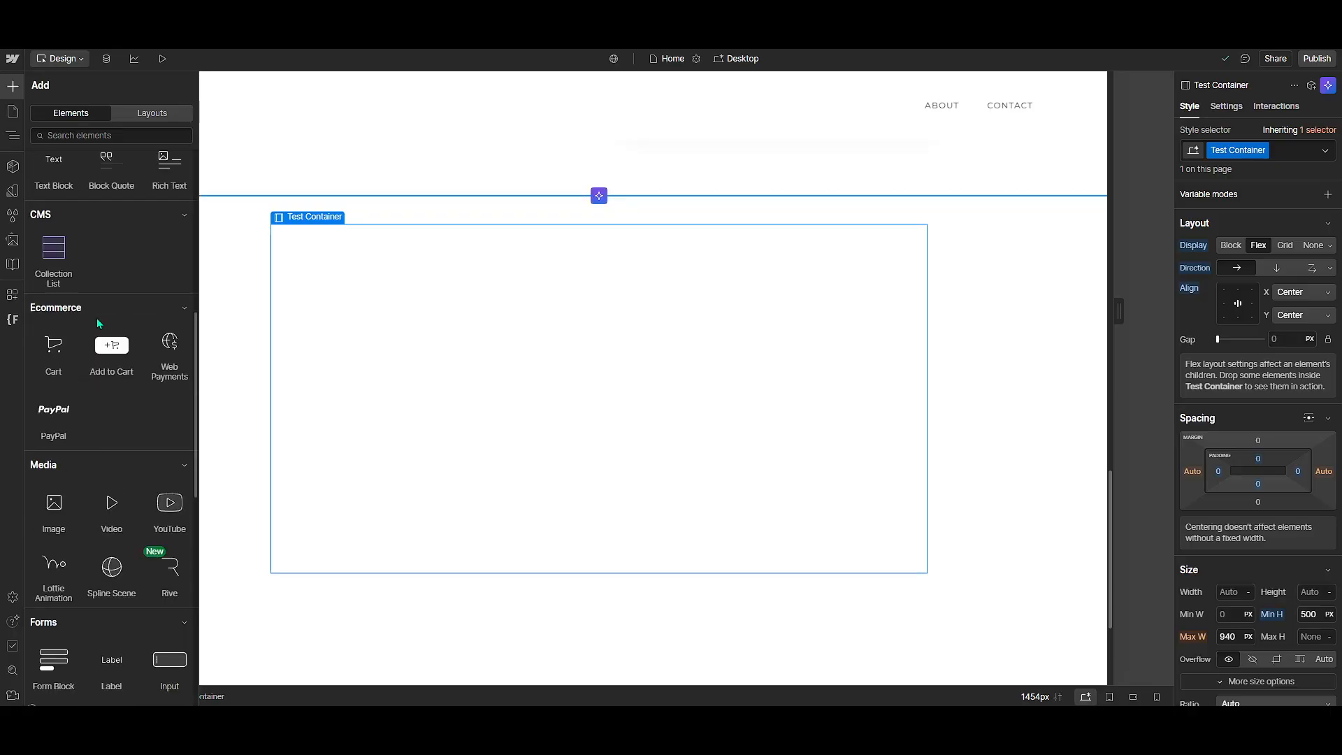
scroll(97, 317, "up", 3)
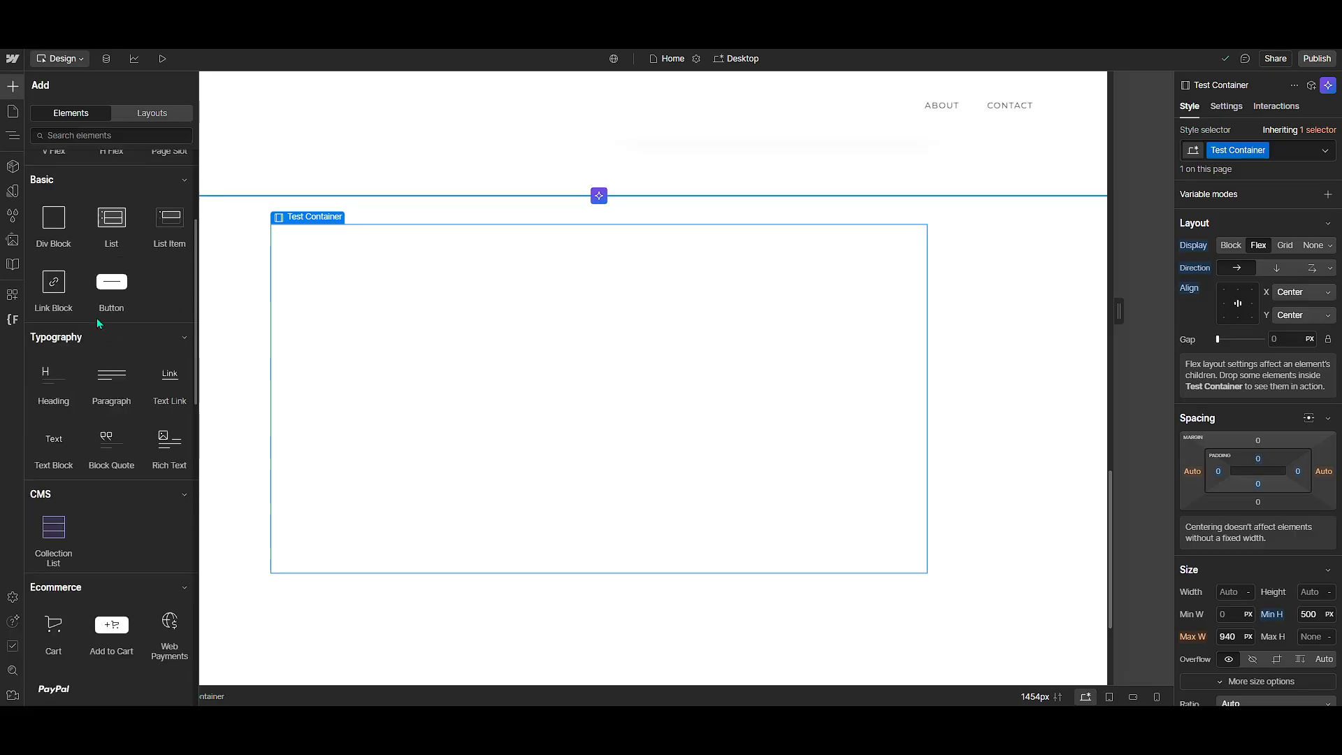
scroll(97, 317, "up", 1)
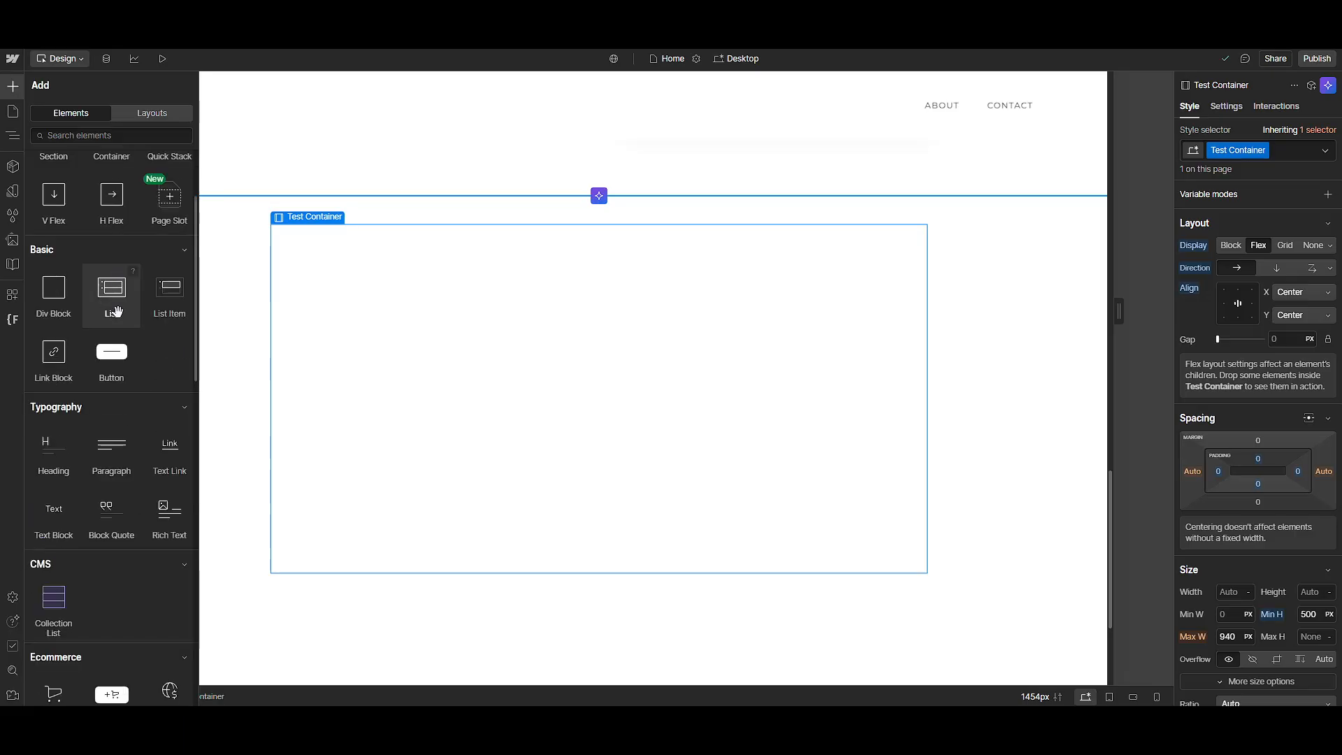
left_click_drag(107, 300, 608, 392)
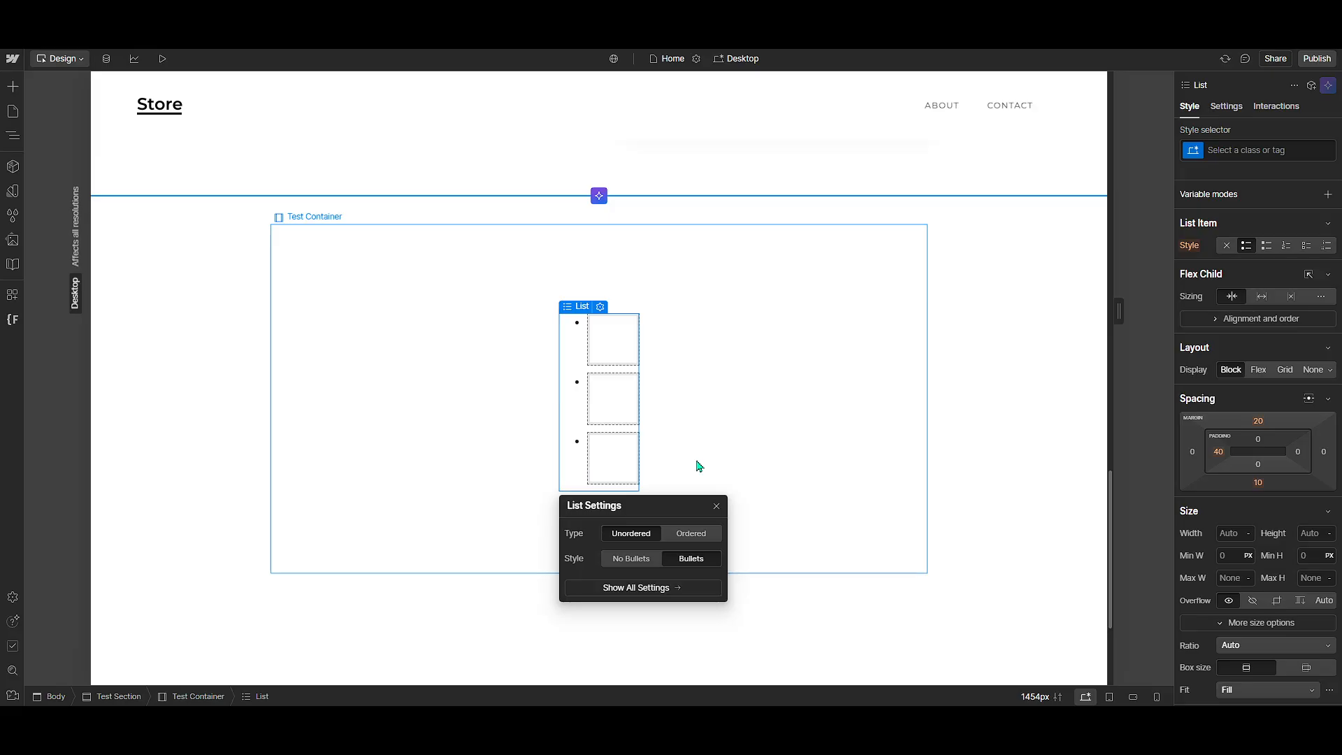
Delete two of the three empty list items, leaving a single item in the list
left_click(625, 470)
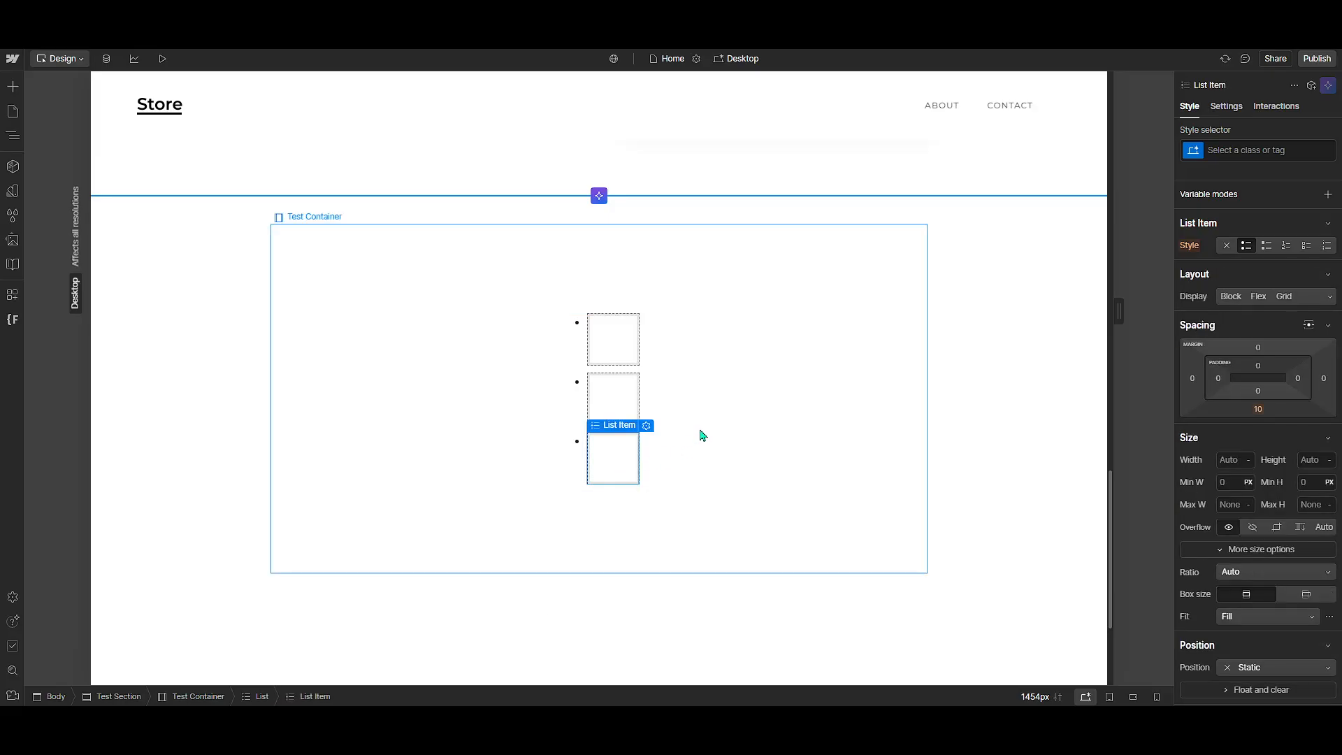
left_click(702, 434)
left_click(608, 454)
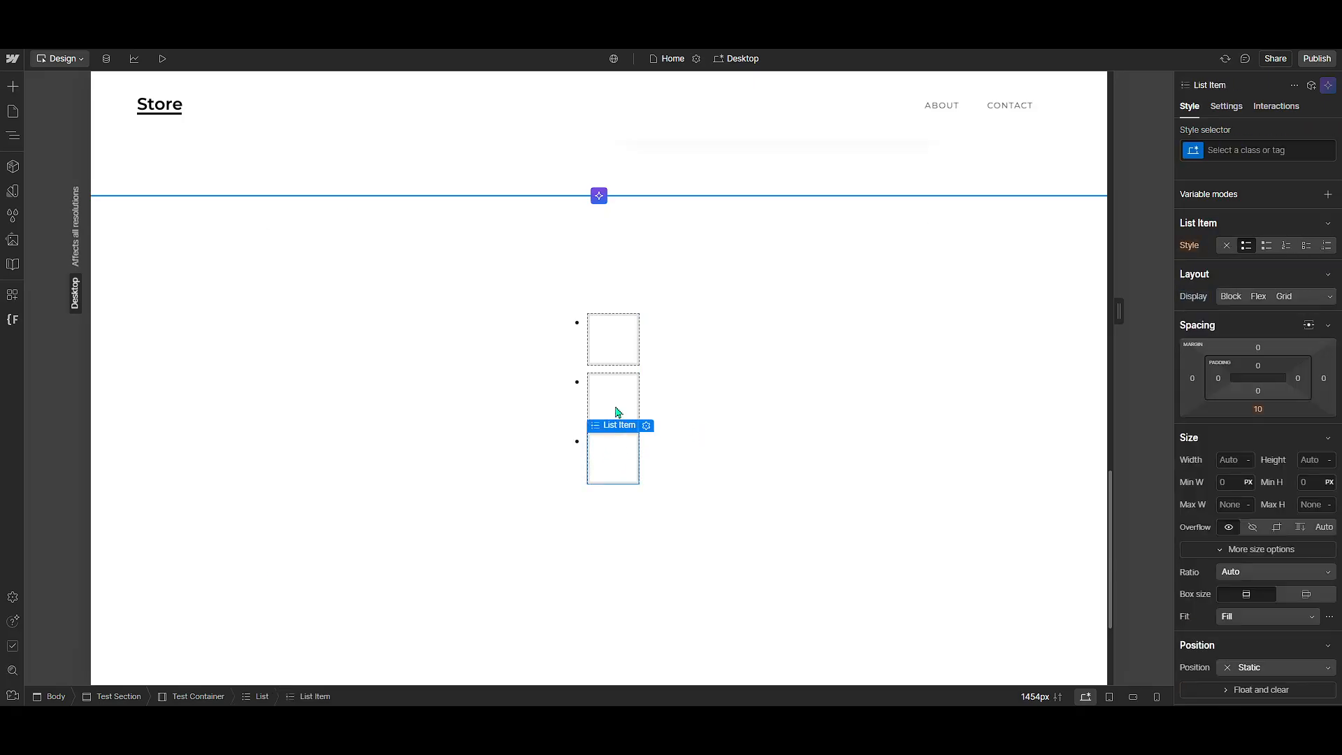
key("Delete")
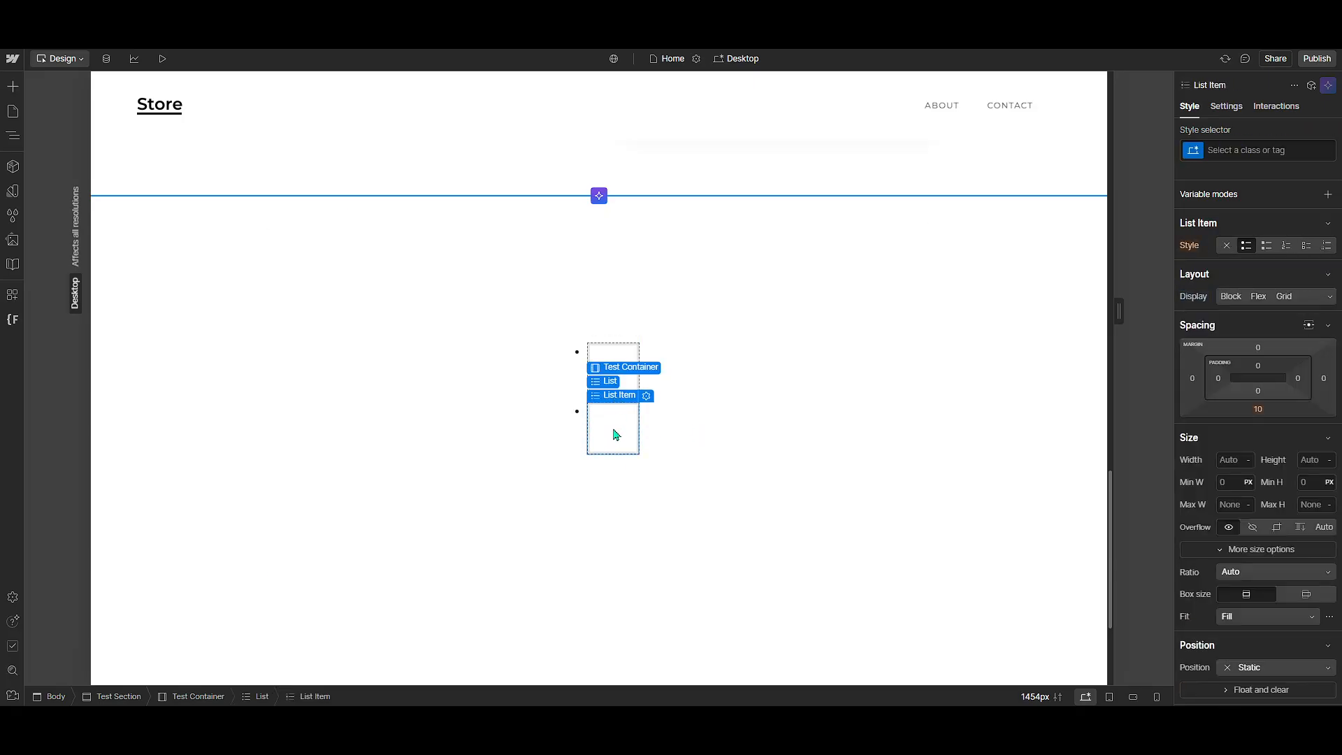
key("Delete")
Enter "Sample Text 123 123 123" as the remaining list item's text, with only the first letter of "Sample" capitalised
double_click(623, 398)
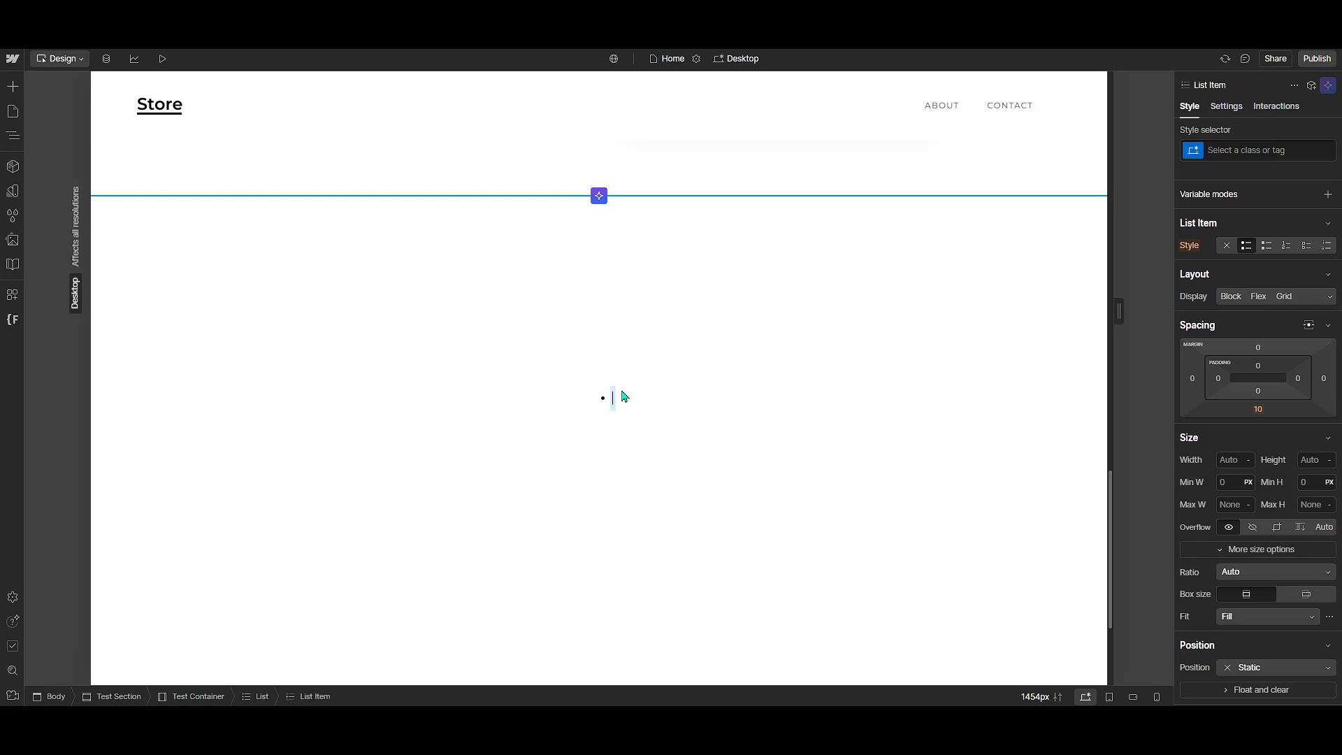
type("SAmp")
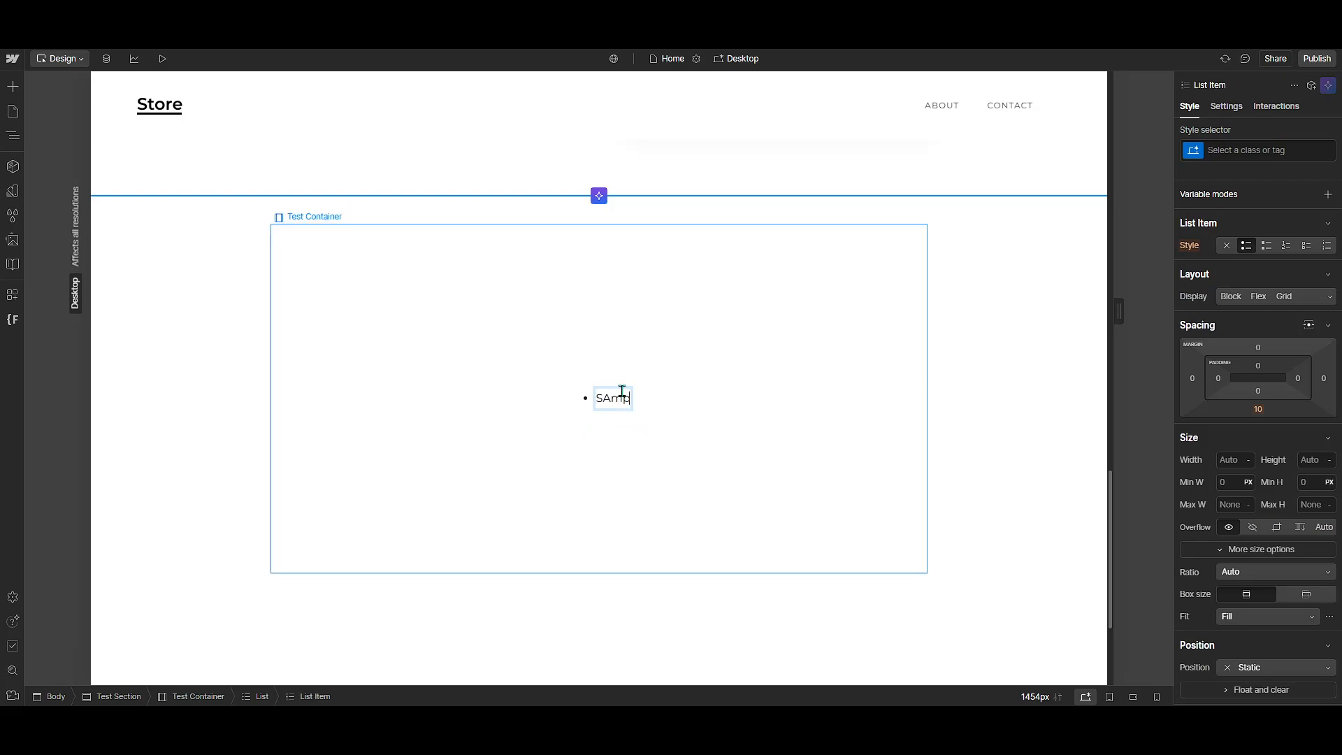
type("le Text 123 123 123")
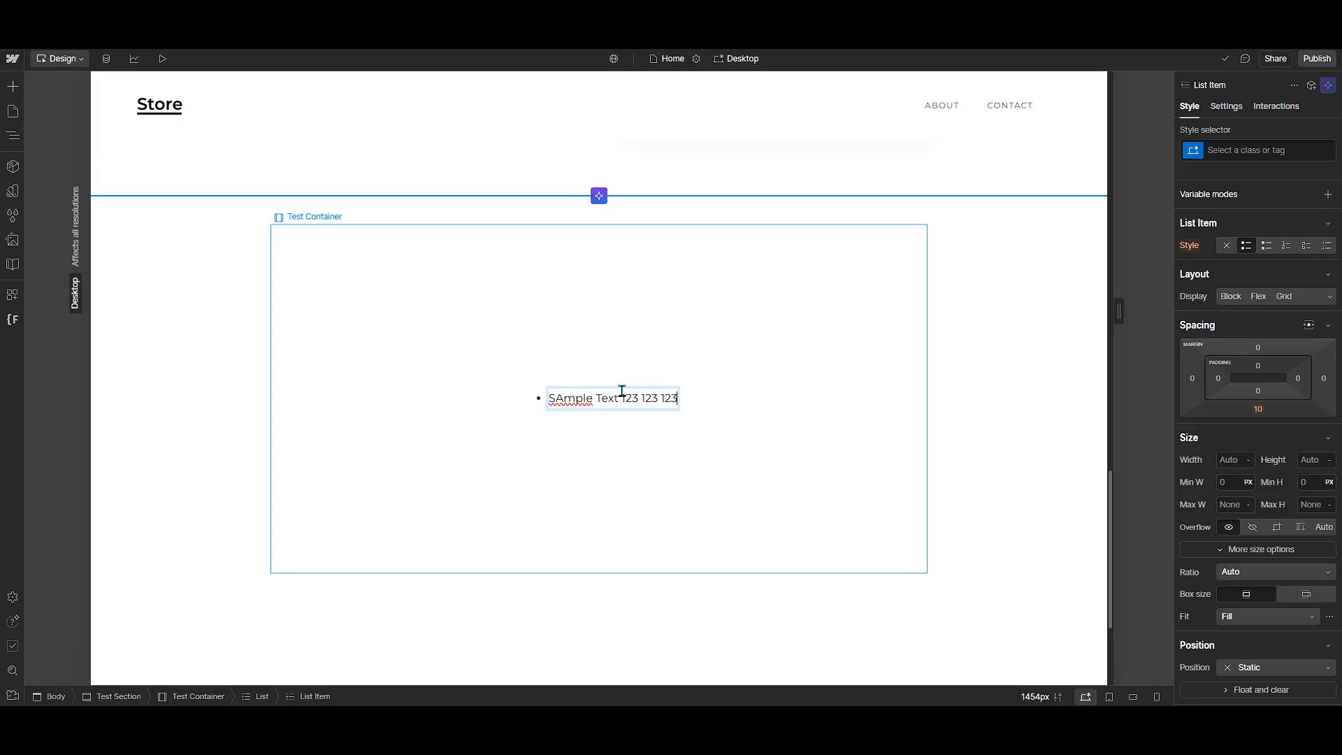
key("shift+Return")
key("BackSpace")
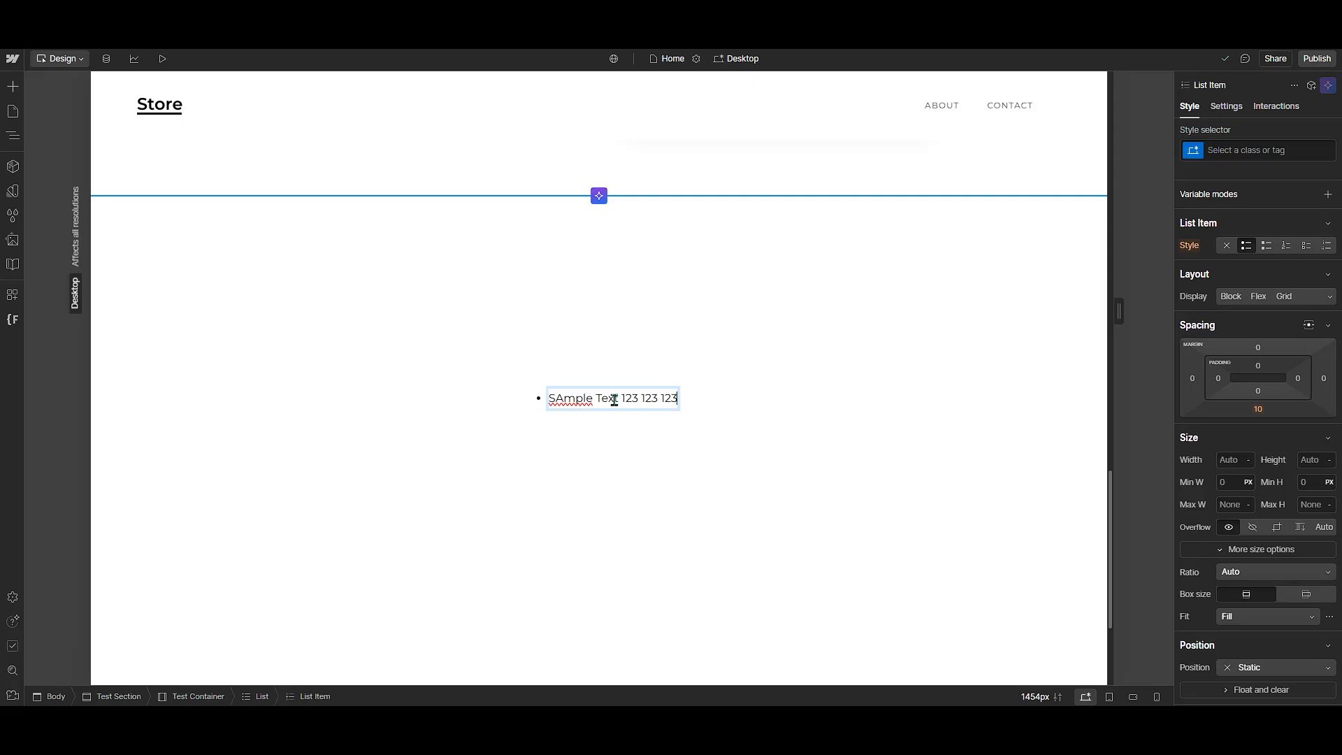
left_click(557, 410)
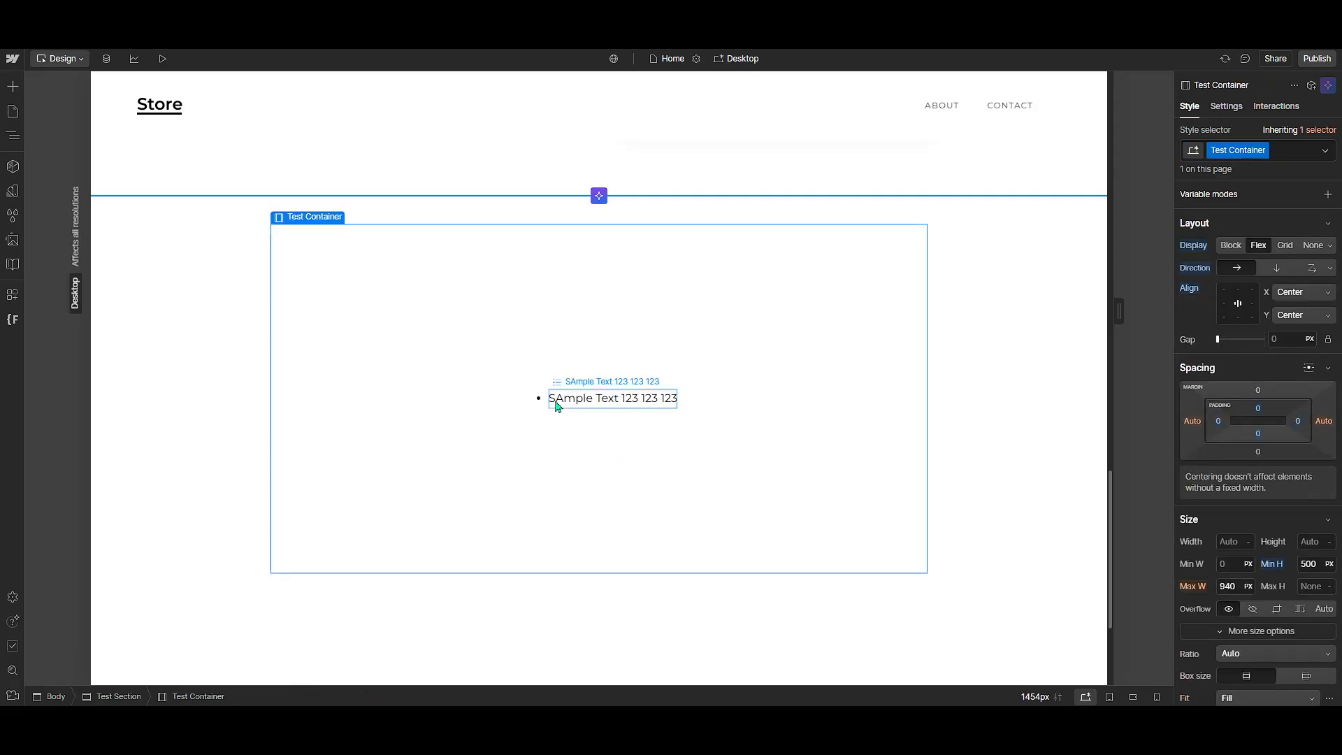
left_click(558, 406)
left_click(561, 400)
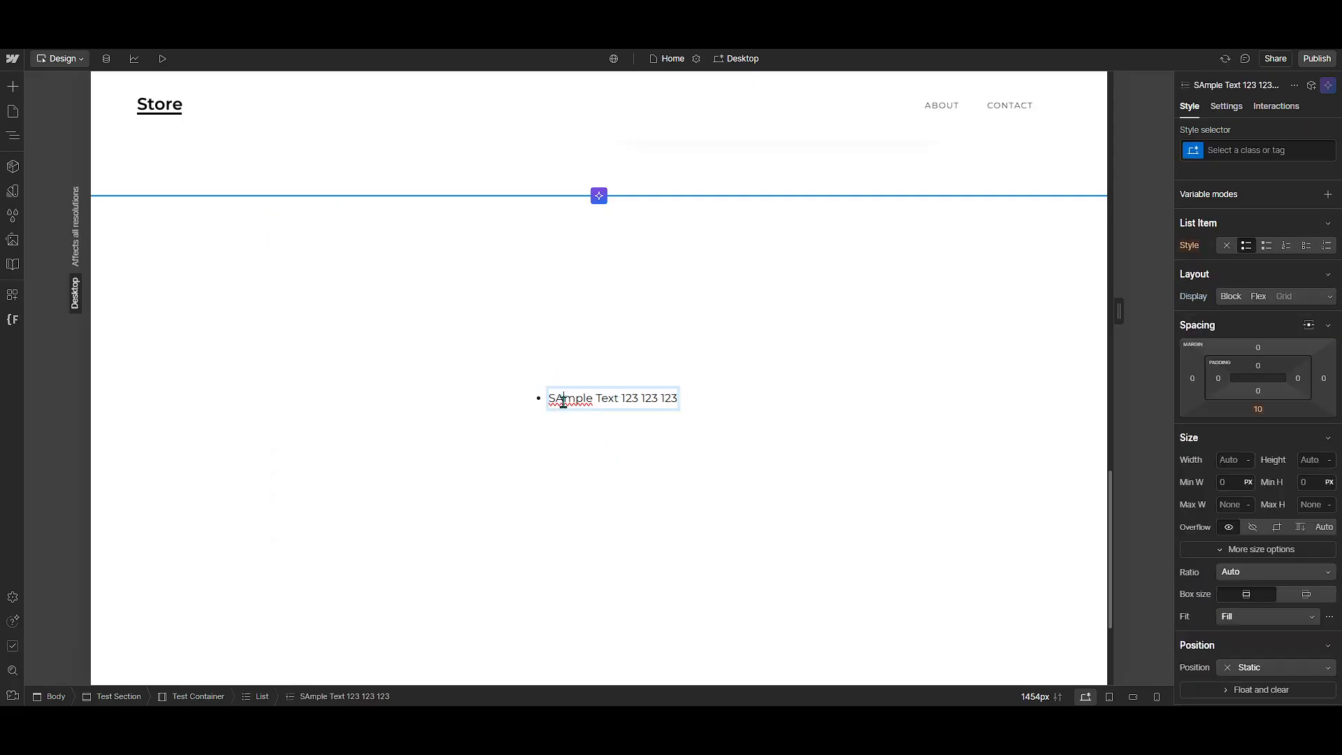
key("BackSpace")
type("a")
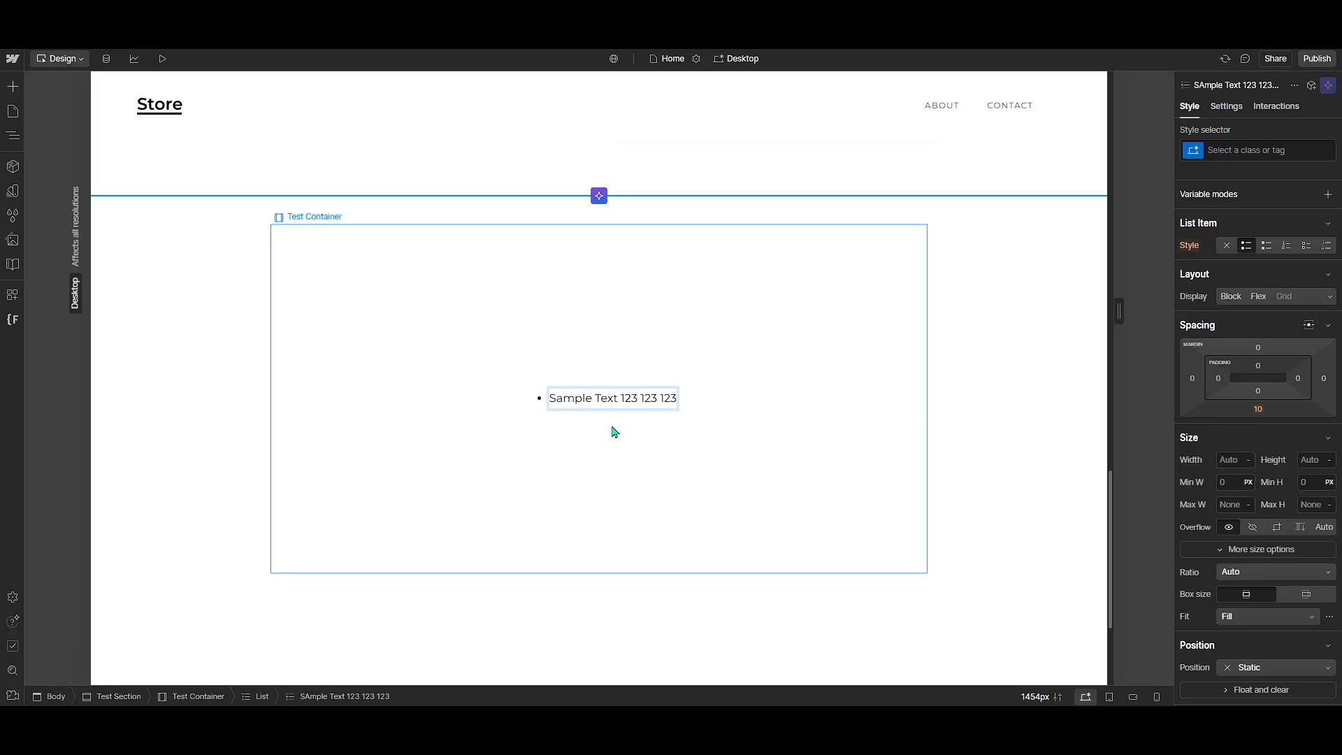
left_click(615, 432)
Remove the bullet marker from the "Sample Text 123 123 123" list item by setting its list style to none
left_click(574, 400)
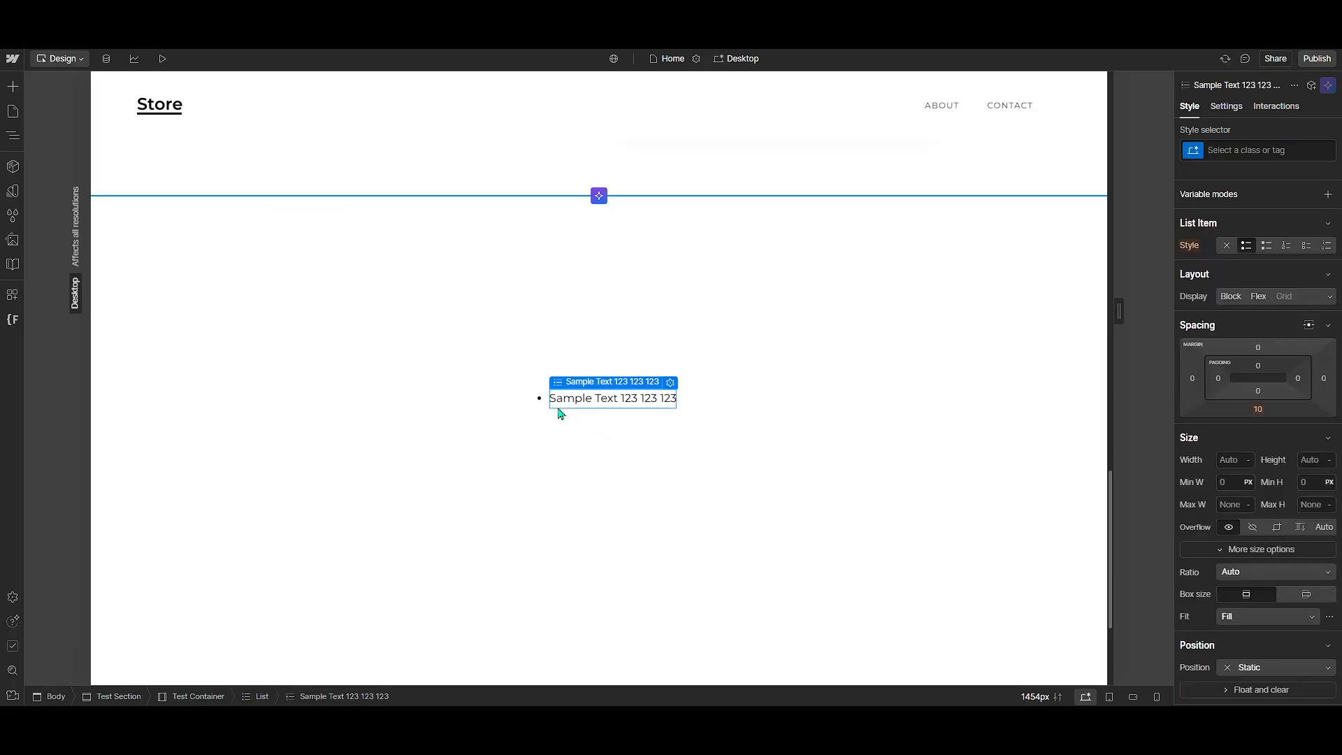
left_click(559, 412)
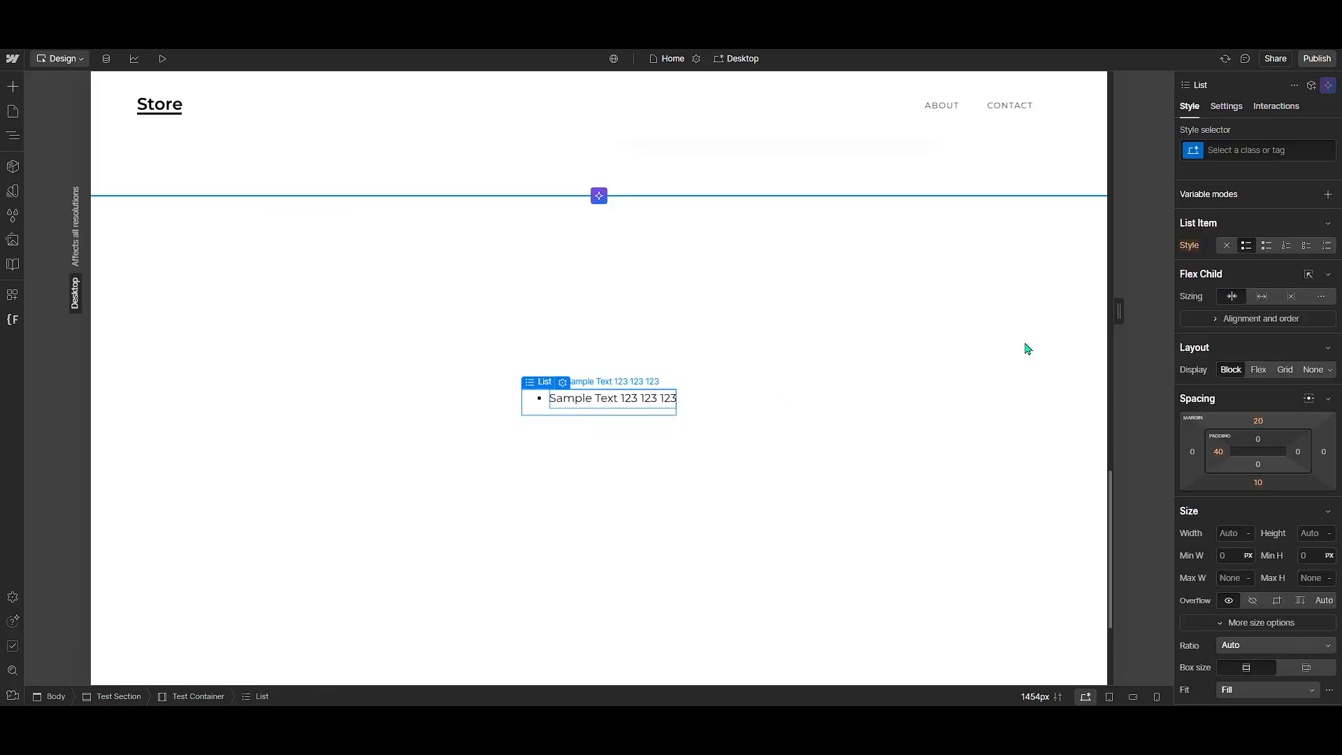
key("Down")
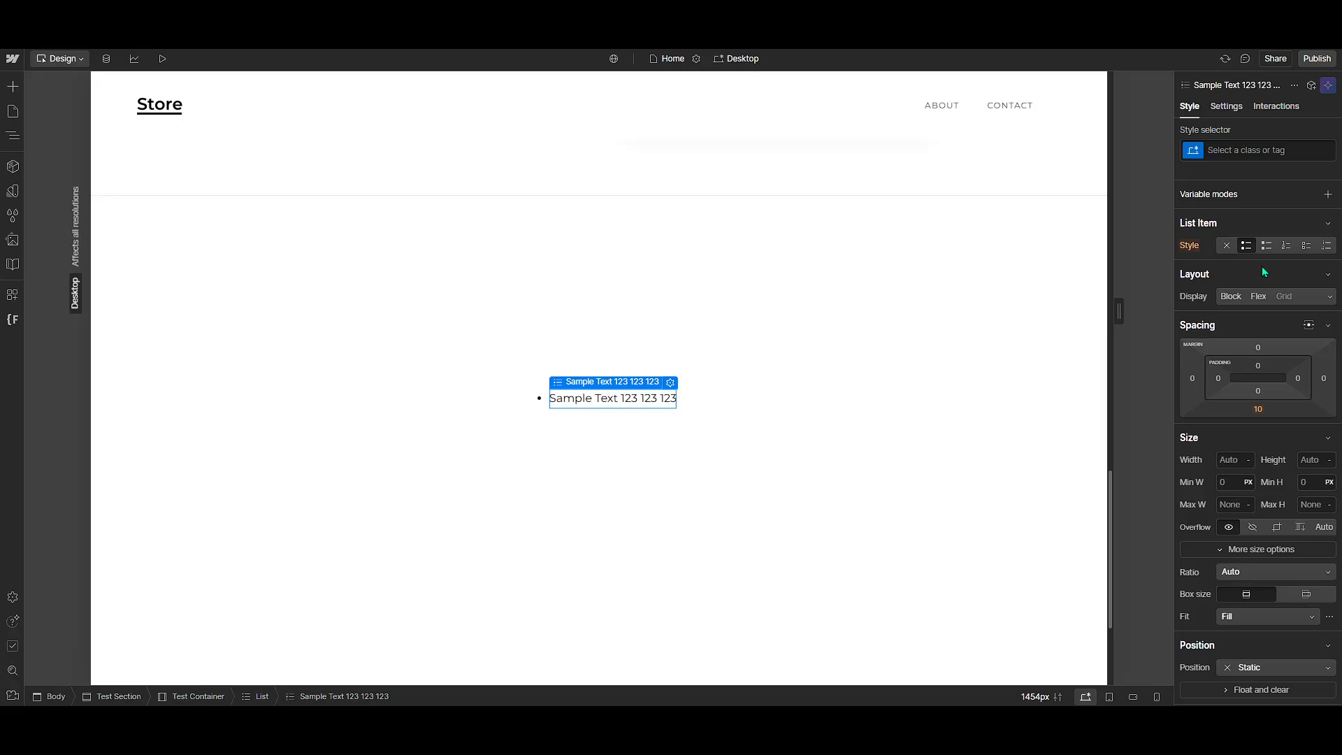
left_click(1226, 246)
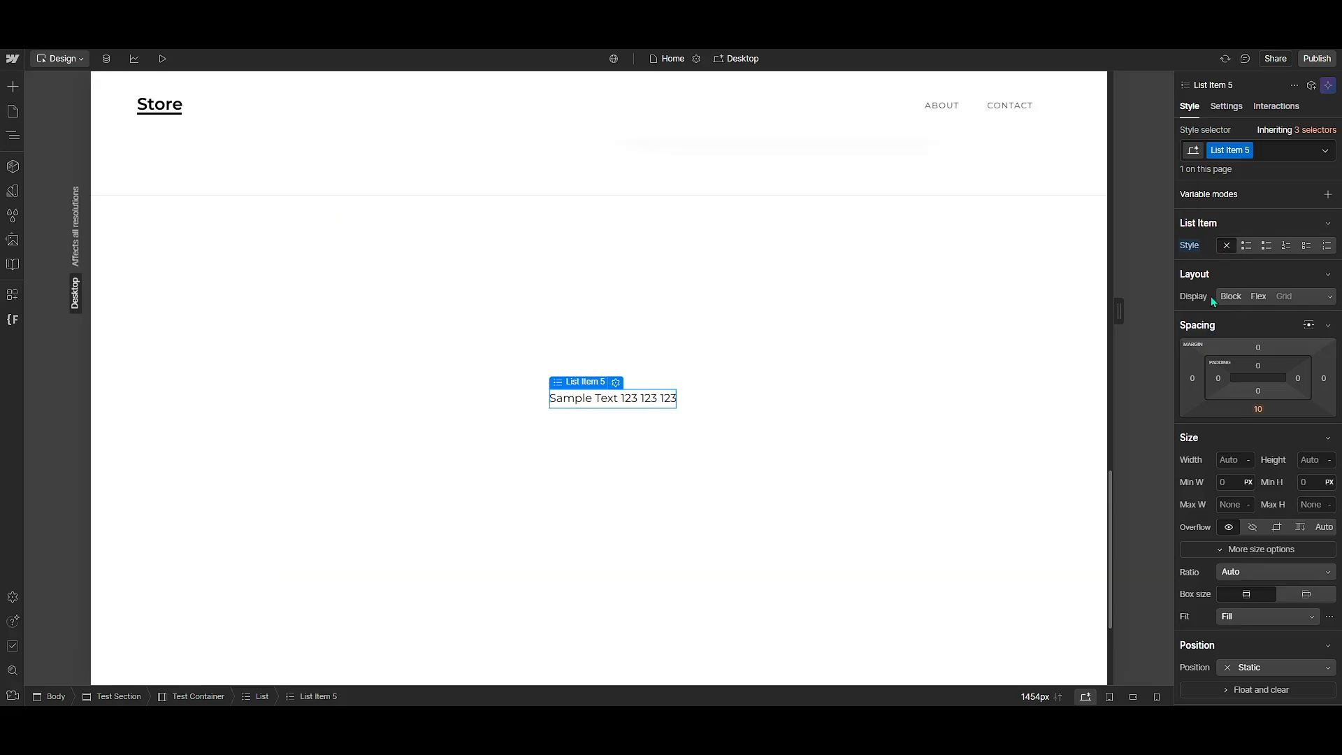
Add a background image to the list item and choose Search.png from the assets as its source
scroll(1216, 321, "down", 12)
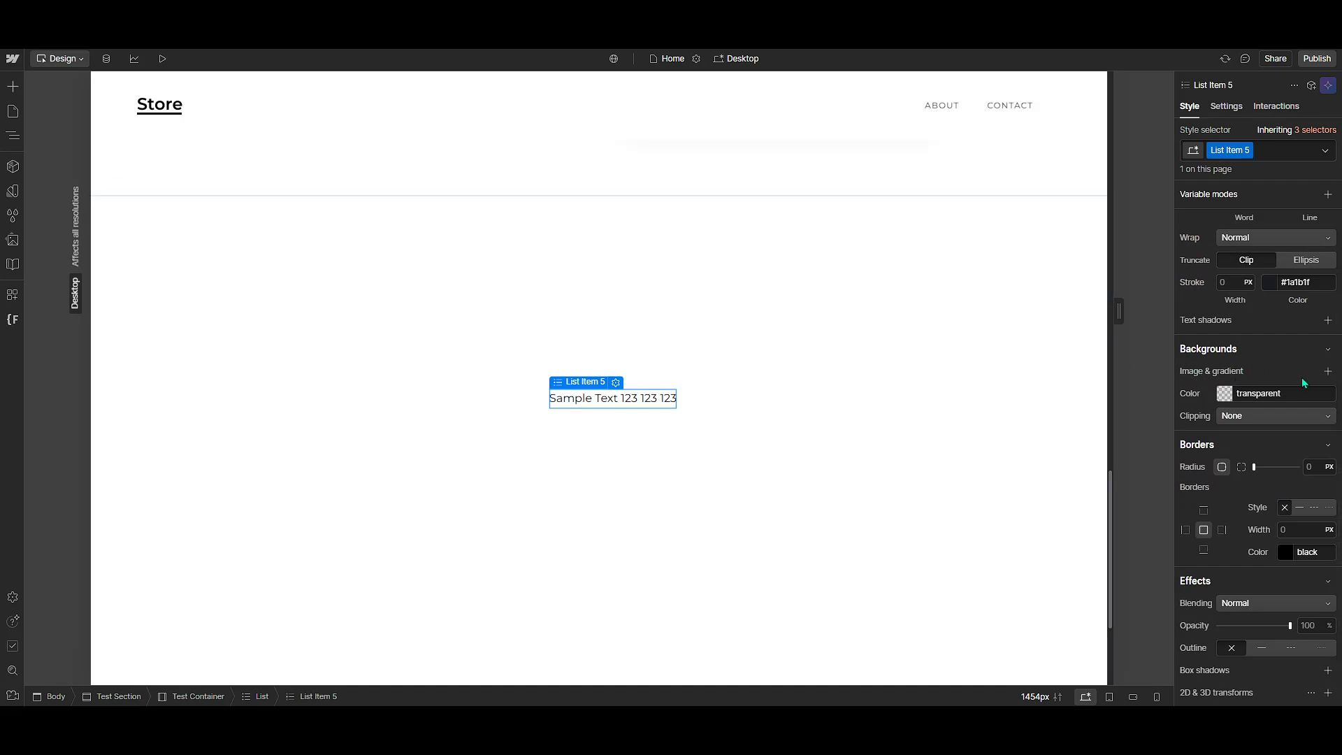
left_click(1328, 371)
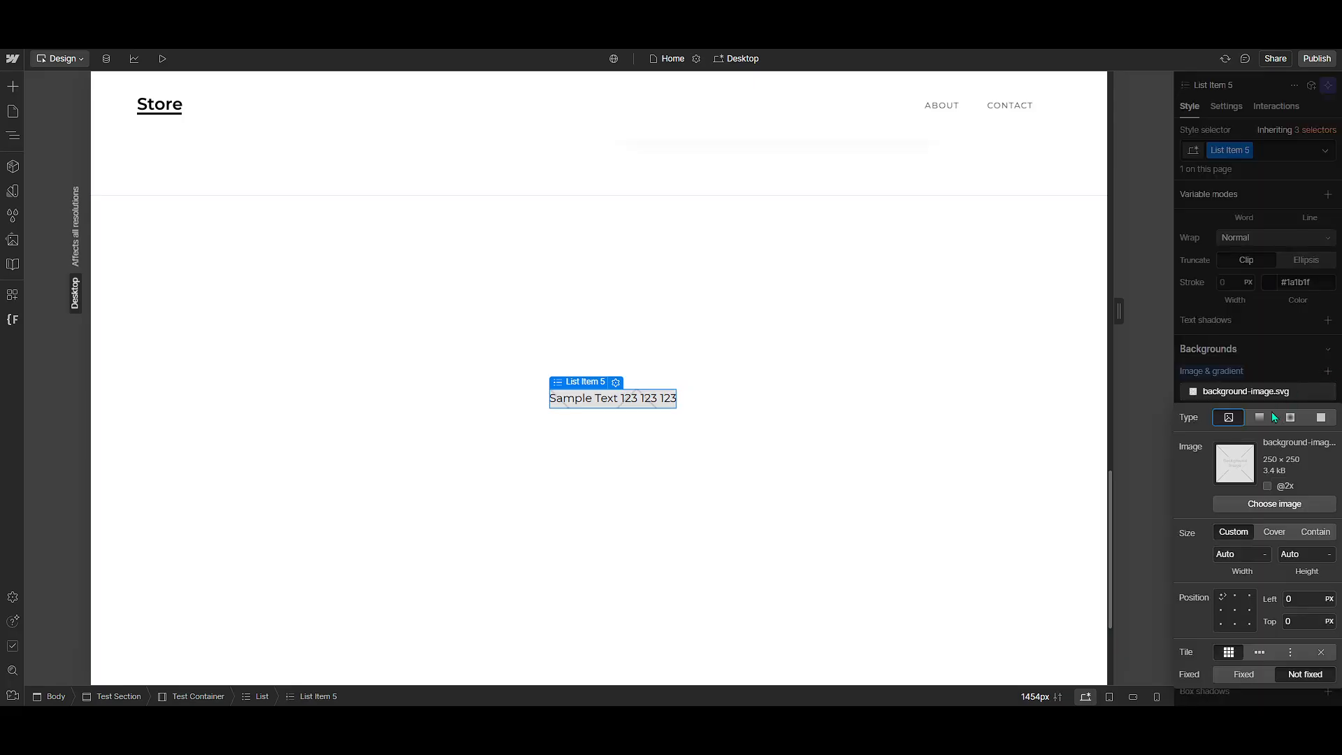
left_click(1252, 502)
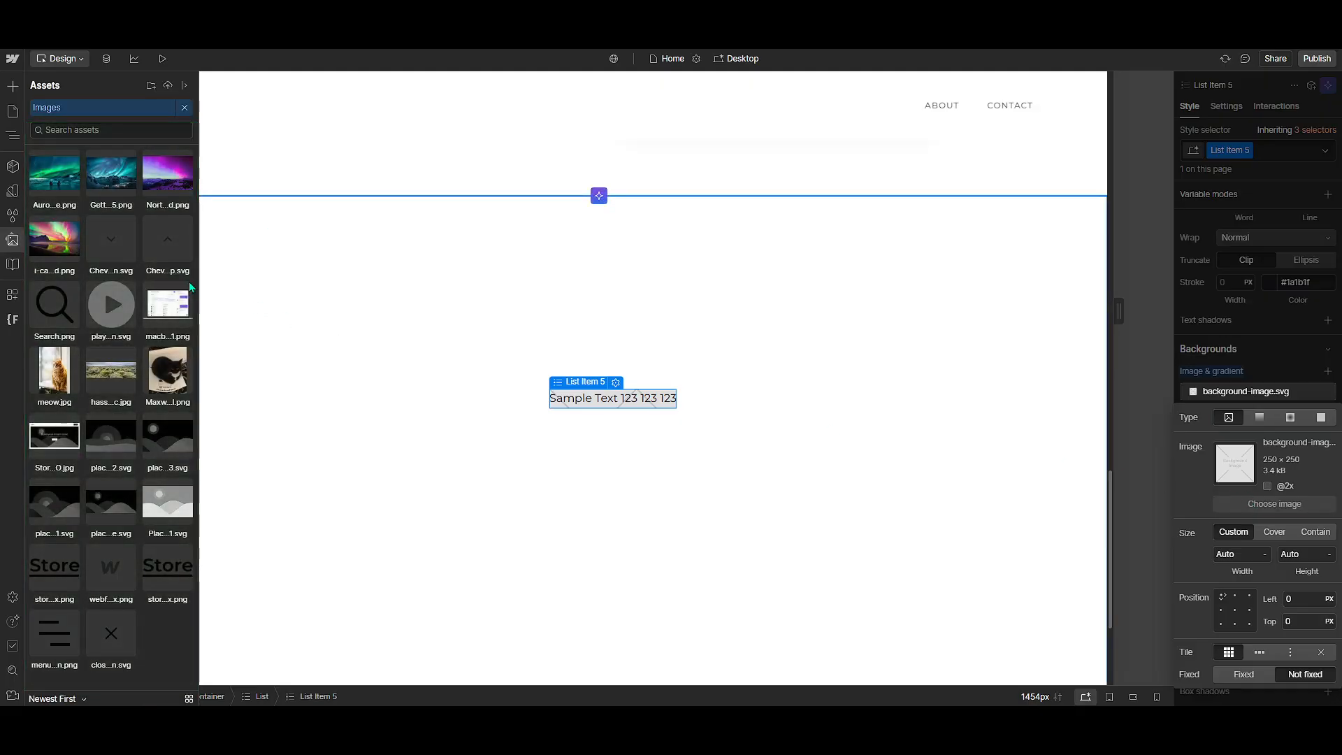
left_click(59, 309)
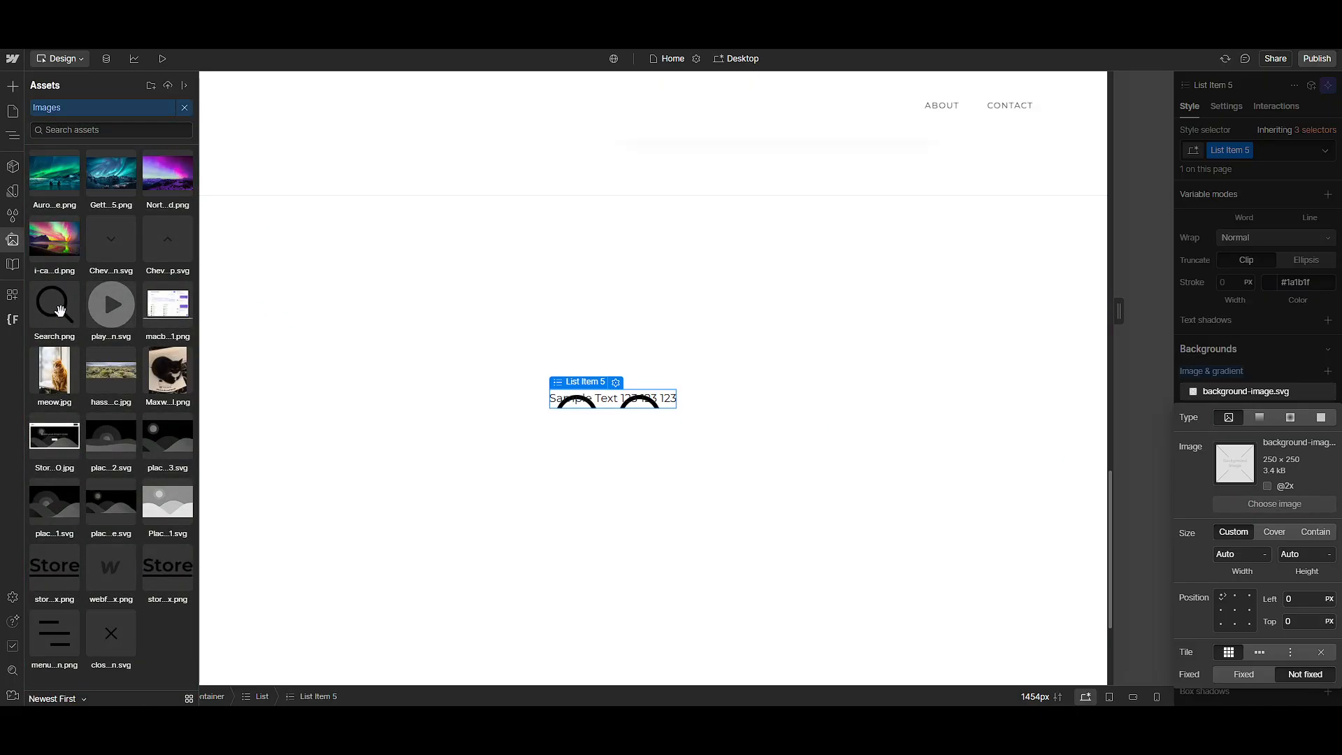
left_click(59, 309)
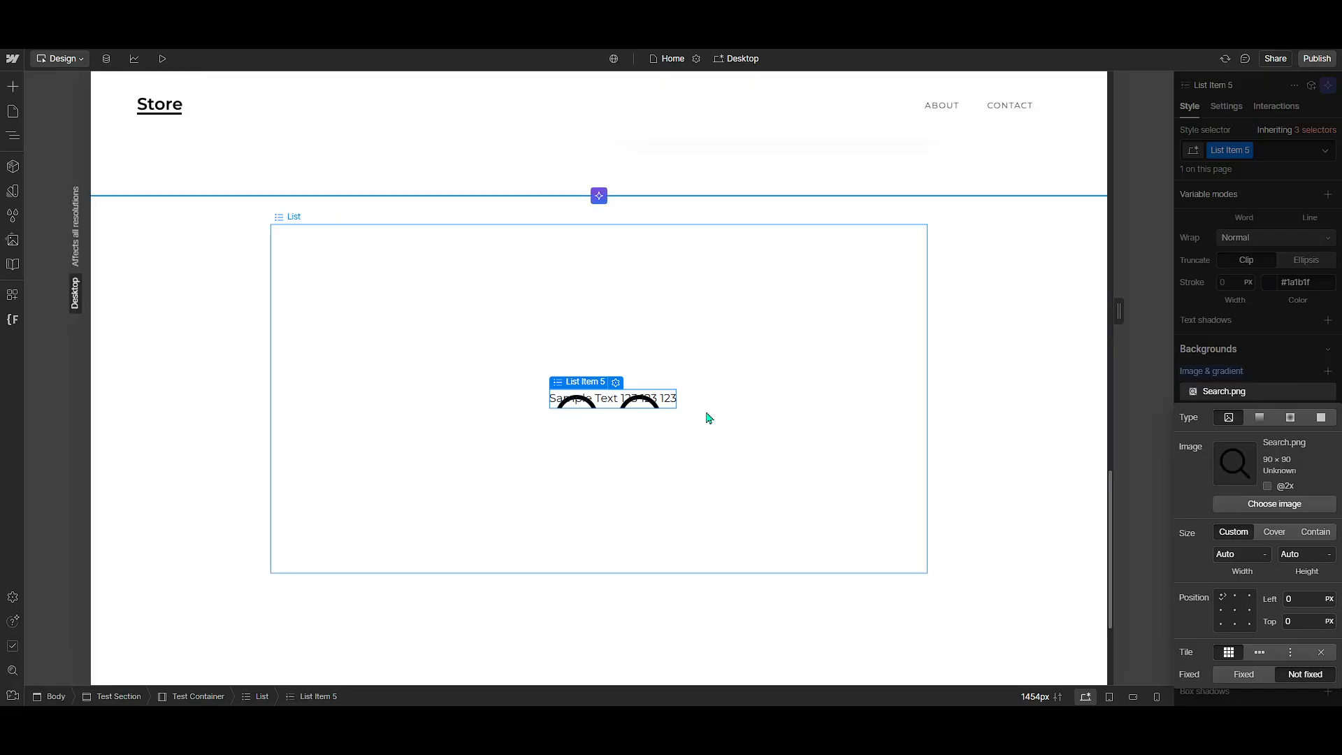
Configure the Search.png background with position left 0%, top 50%, a size of 2 by 2 REM and no tiling
left_click(1220, 611)
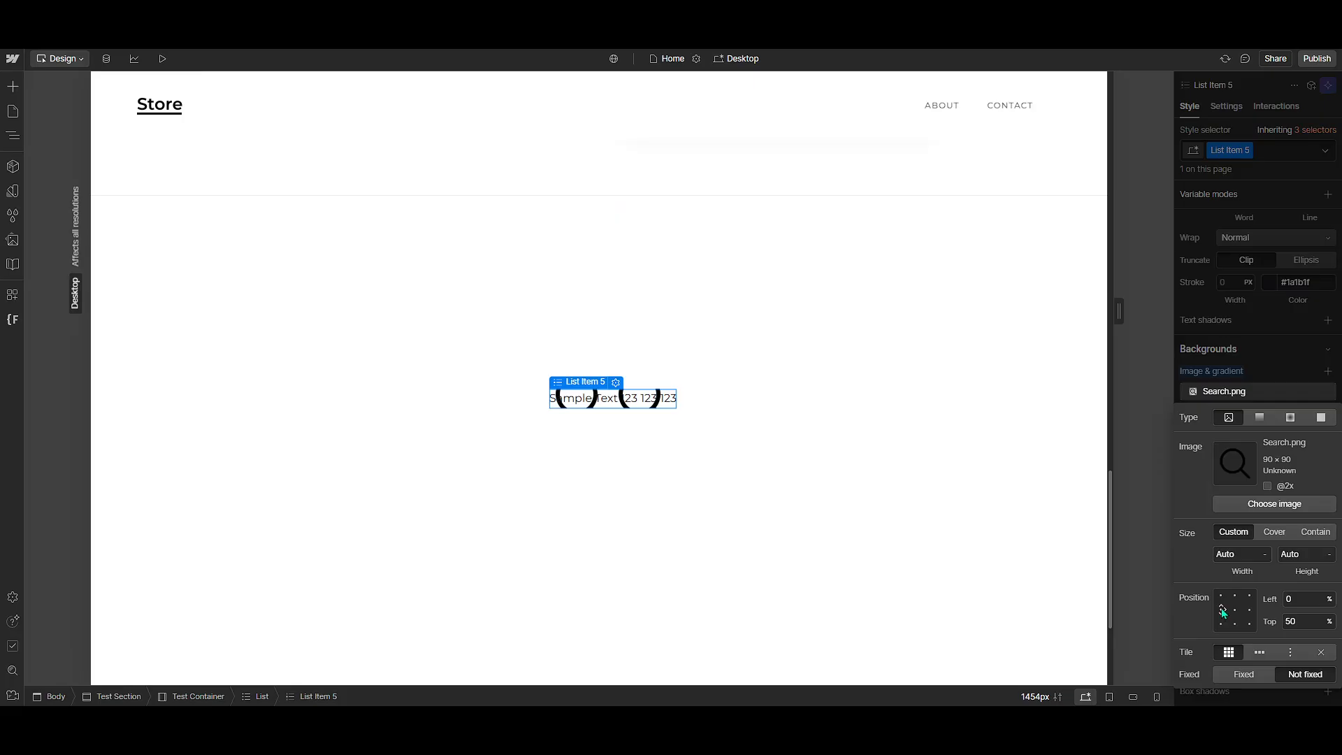
left_click(1248, 553)
type("1")
key("Return")
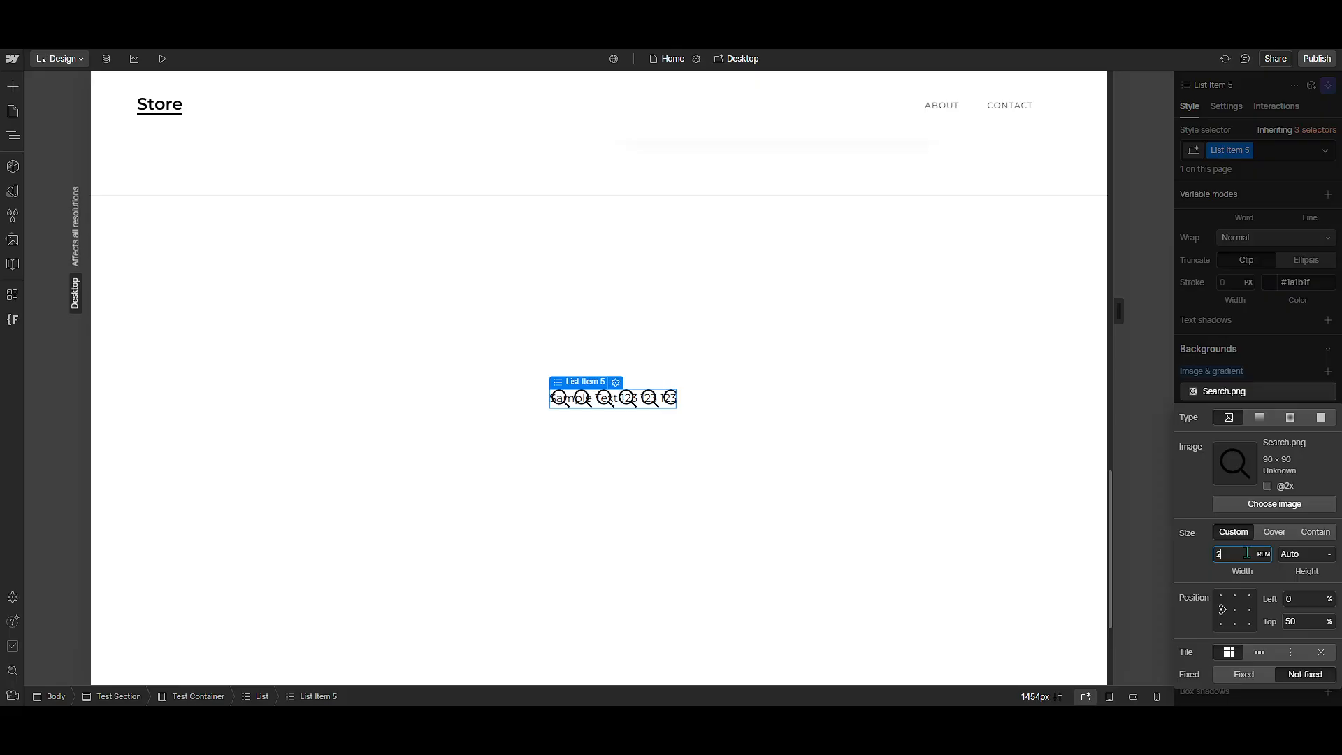
left_click(1302, 554)
type("2")
left_click(1320, 653)
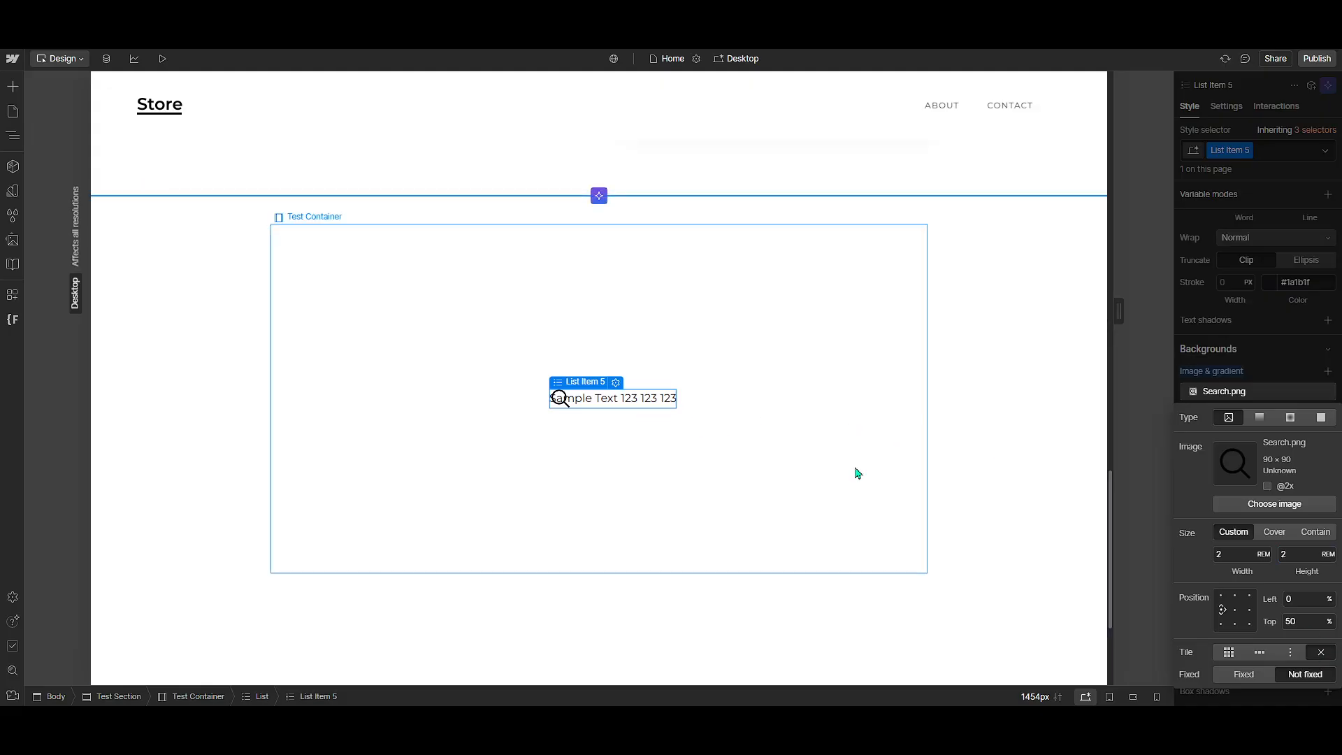
left_click(1299, 372)
Set the list item's left padding to 35 px, after trying 40 px and 30 px, so the text clears the search icon
scroll(1297, 328, "up", 4)
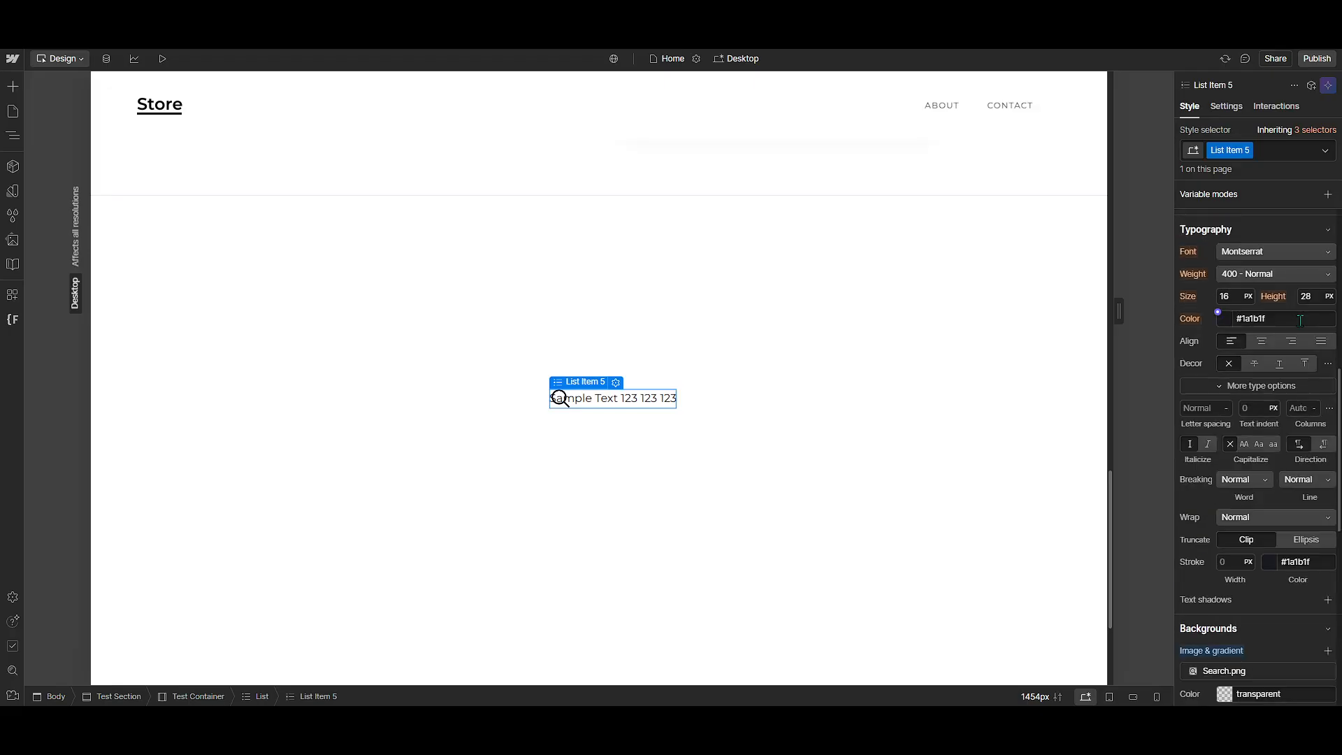
scroll(1299, 342, "up", 8)
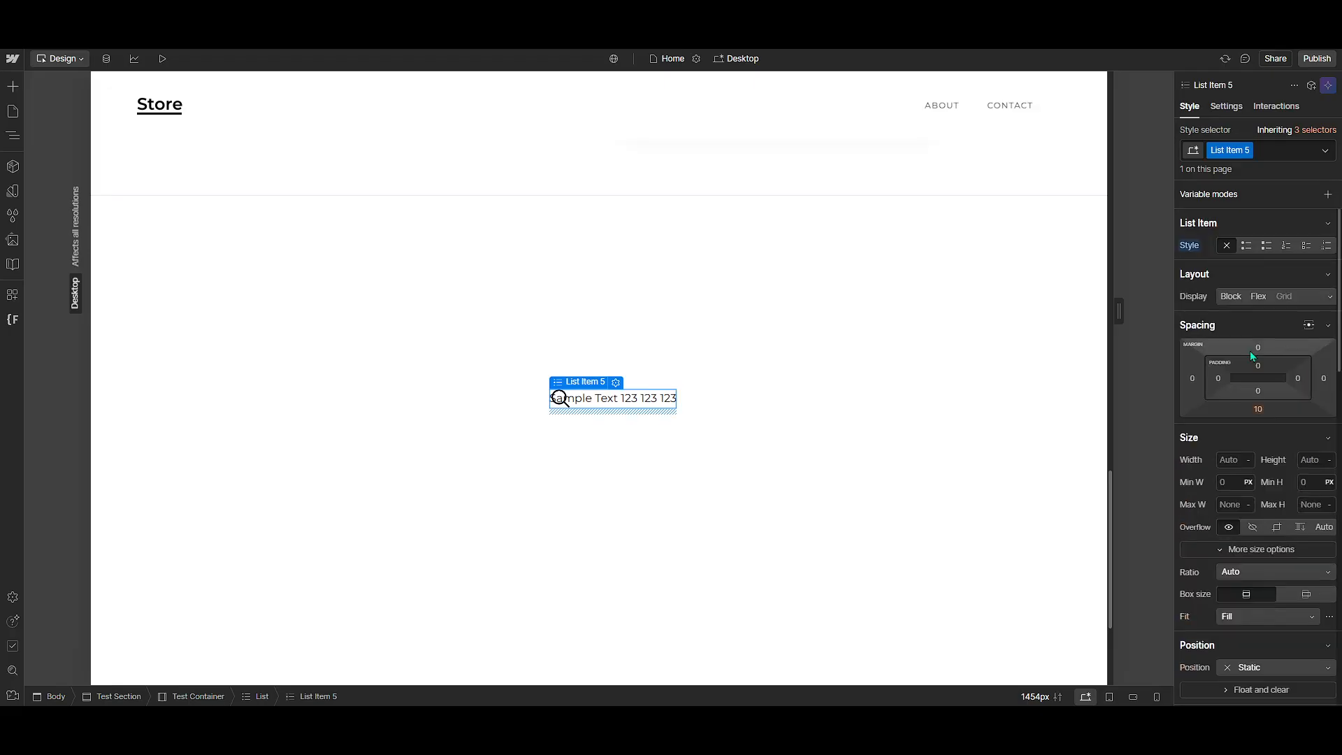
left_click(1217, 377)
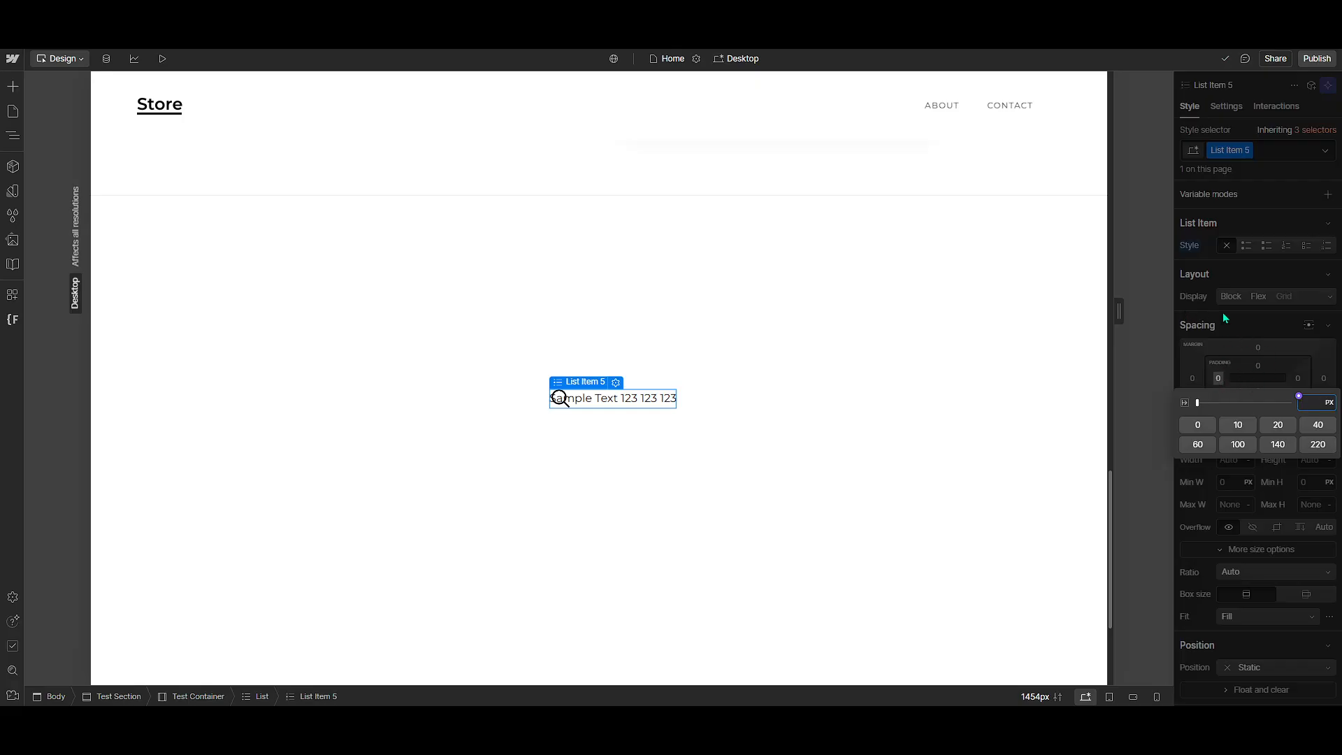
left_click(1318, 425)
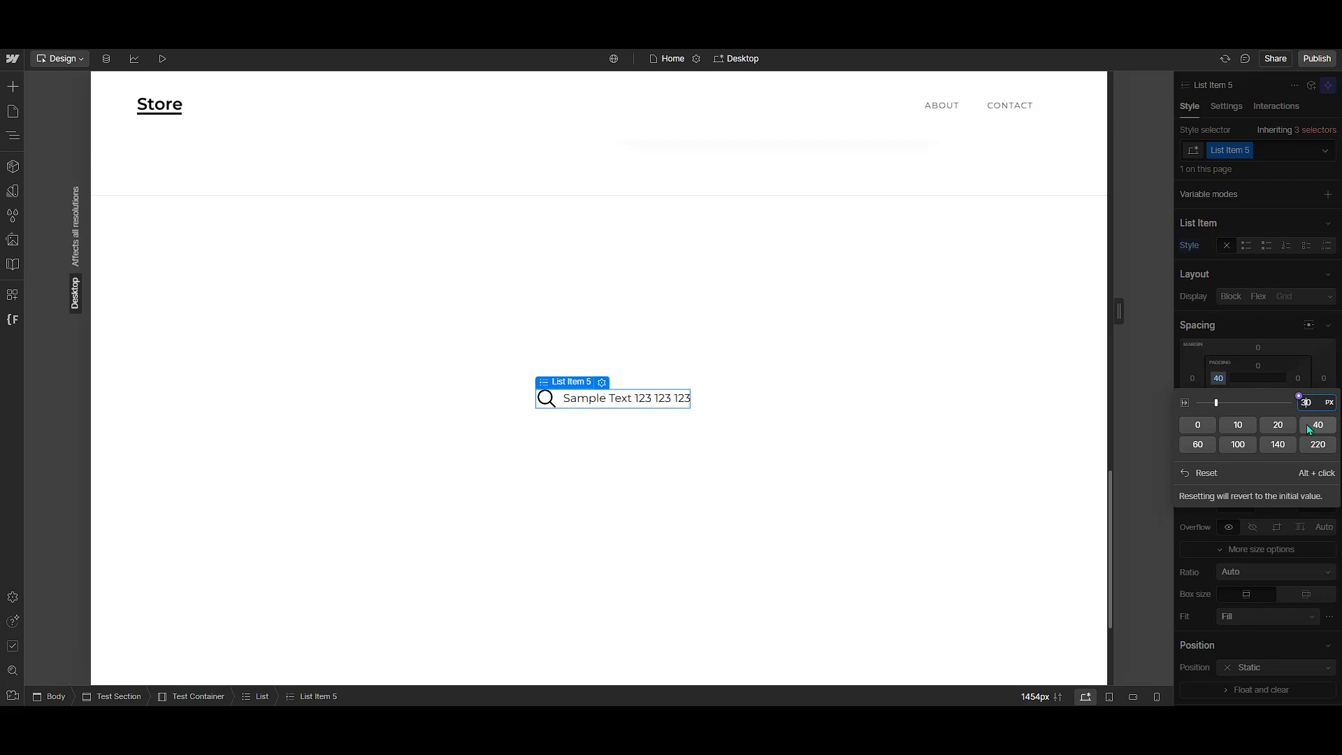
key("Return")
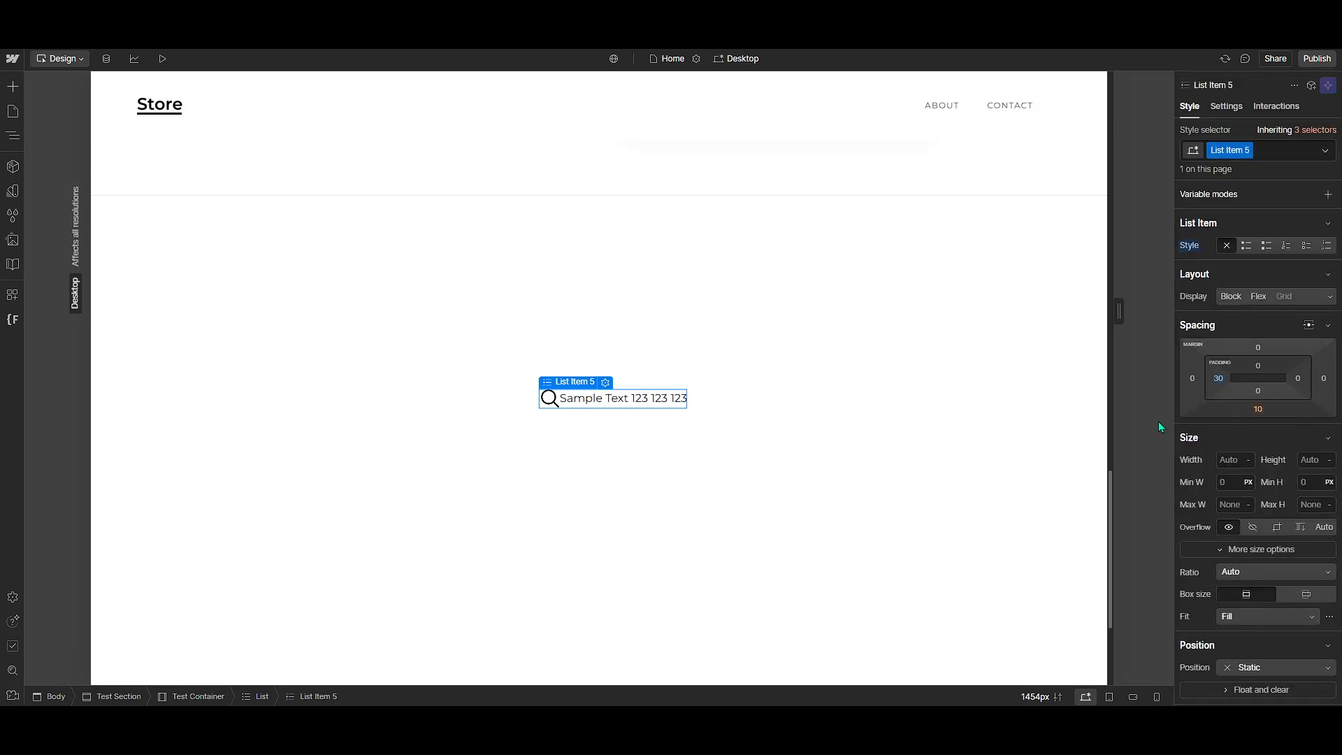
left_click(1217, 380)
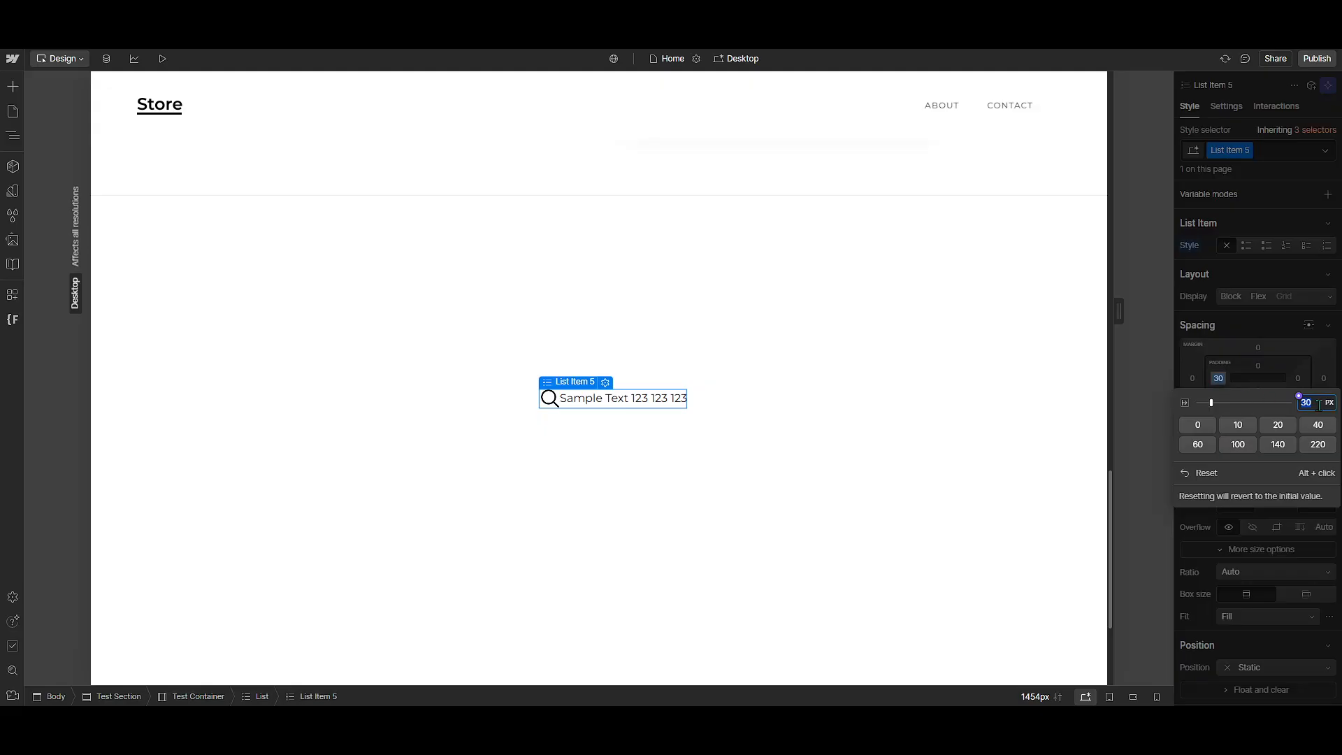
type("35")
key("Return")
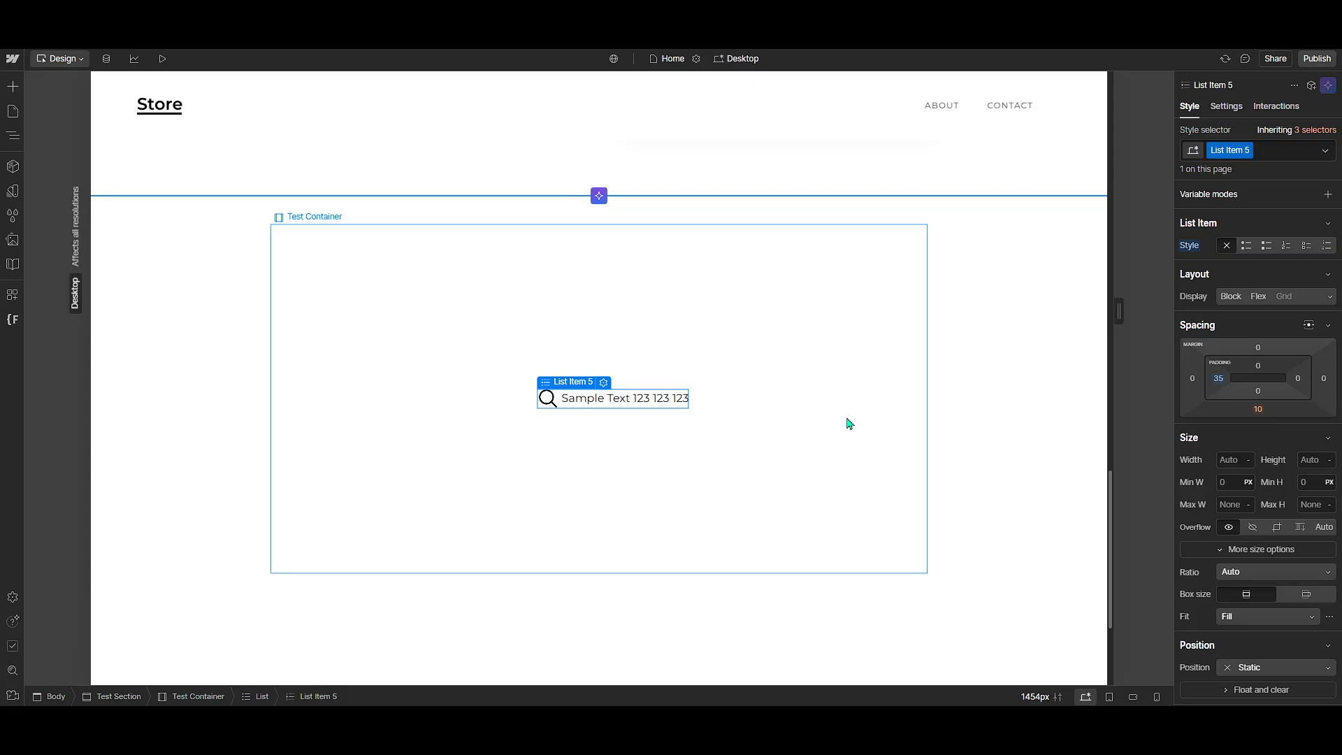
Copy the "Sample Text 123 123 123" list item and paste four duplicates of it into the list
left_click(724, 417)
left_click(616, 399)
left_click(578, 420)
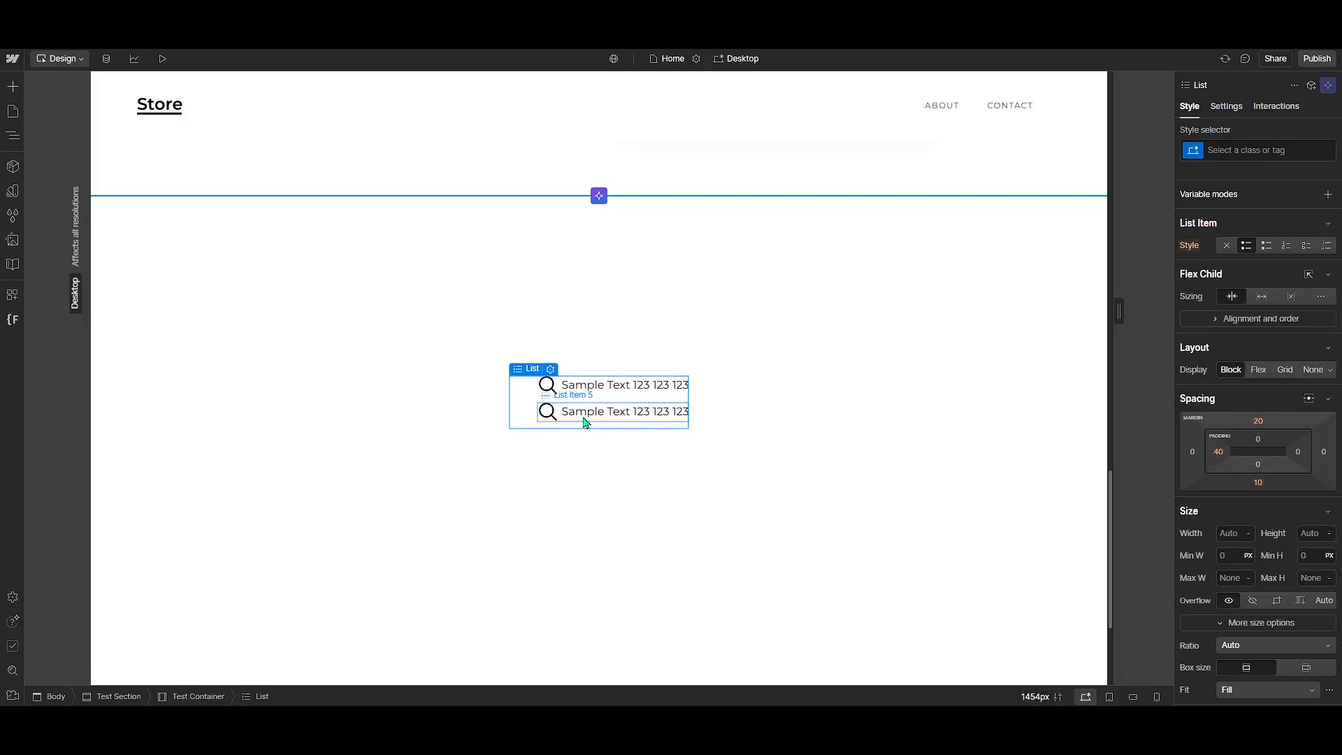
key("ctrl+v")
key("ctrl+v")
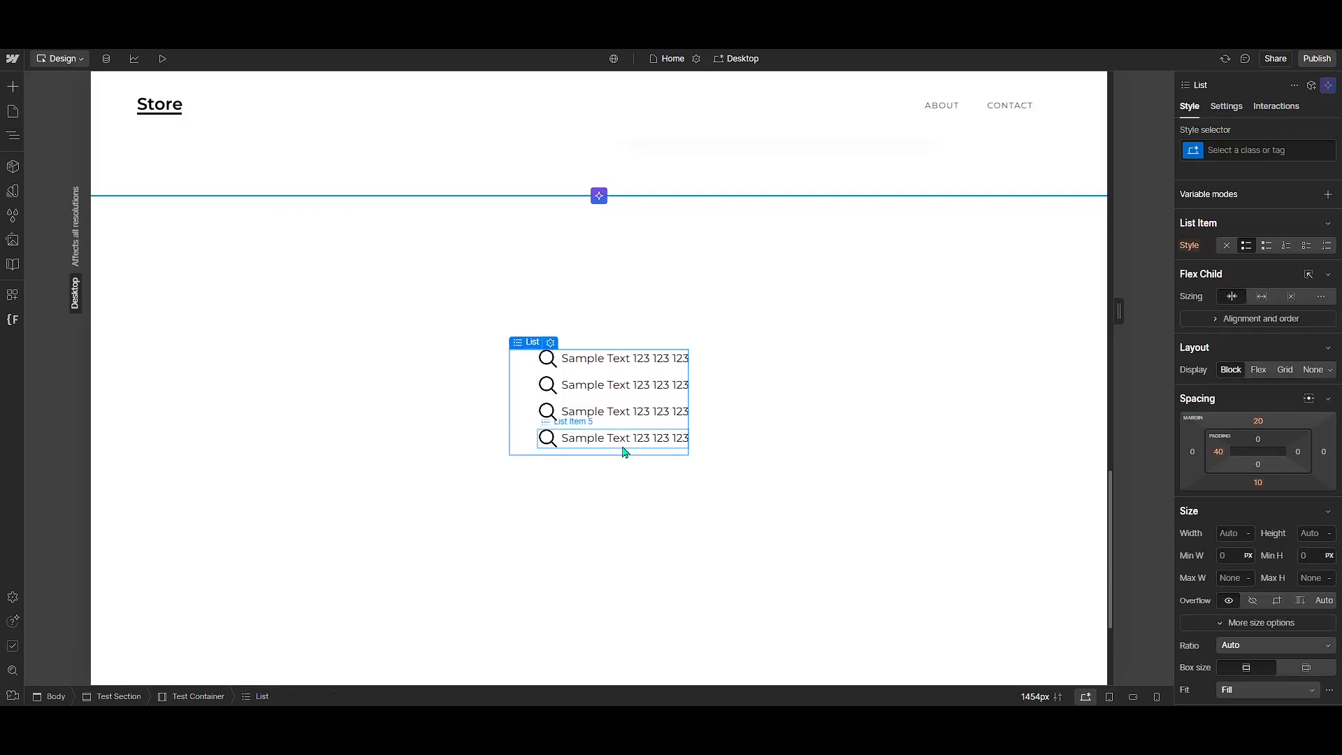
key("ctrl+v")
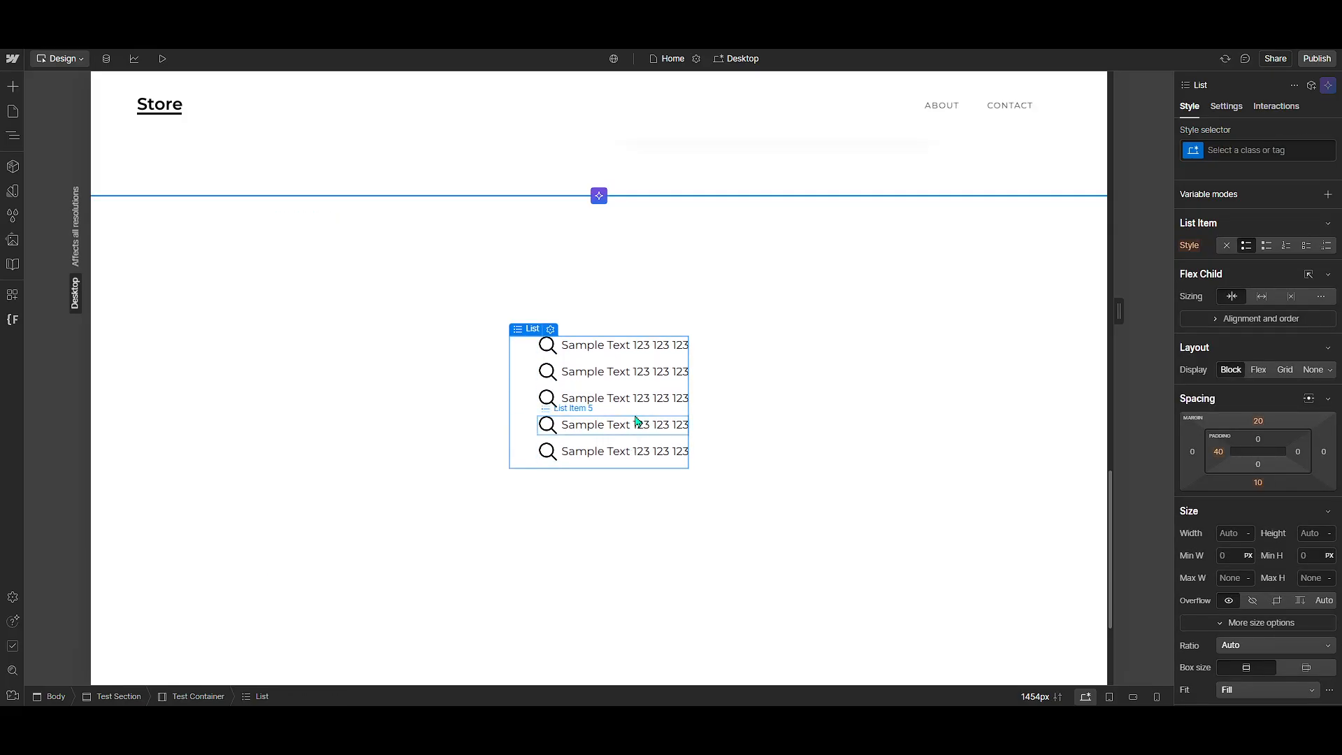
Replace the second list item's text with "Sample text 345 345 345" and finish by selecting the Test Container
double_click(620, 371)
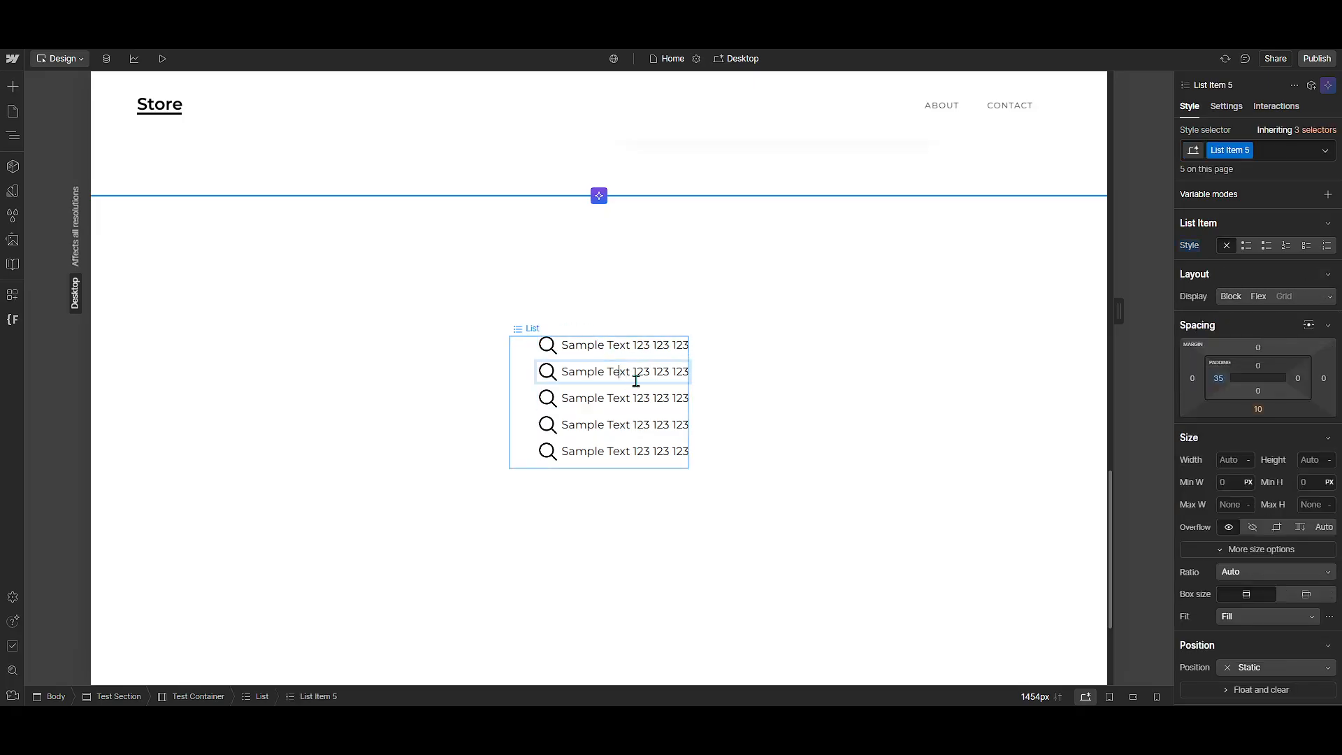
triple_click(639, 377)
type("Sa")
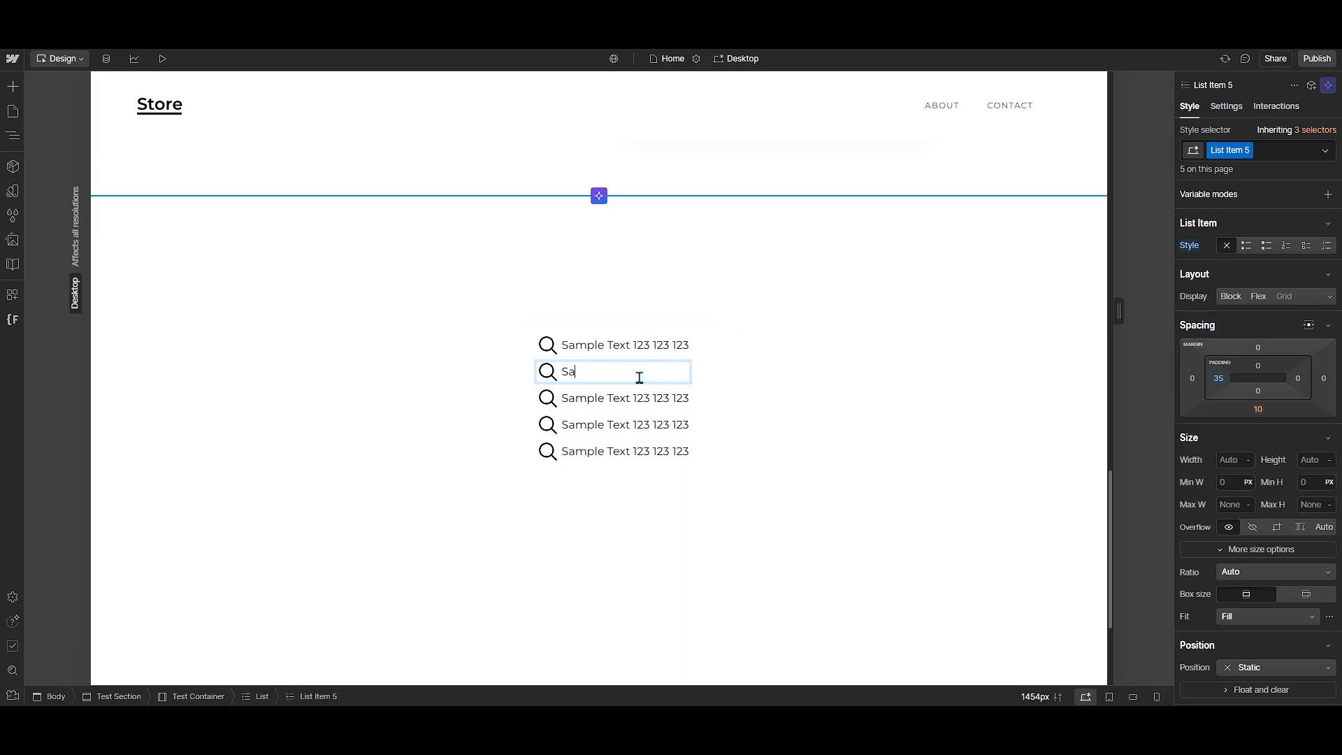
type("mplle text 345 345 345")
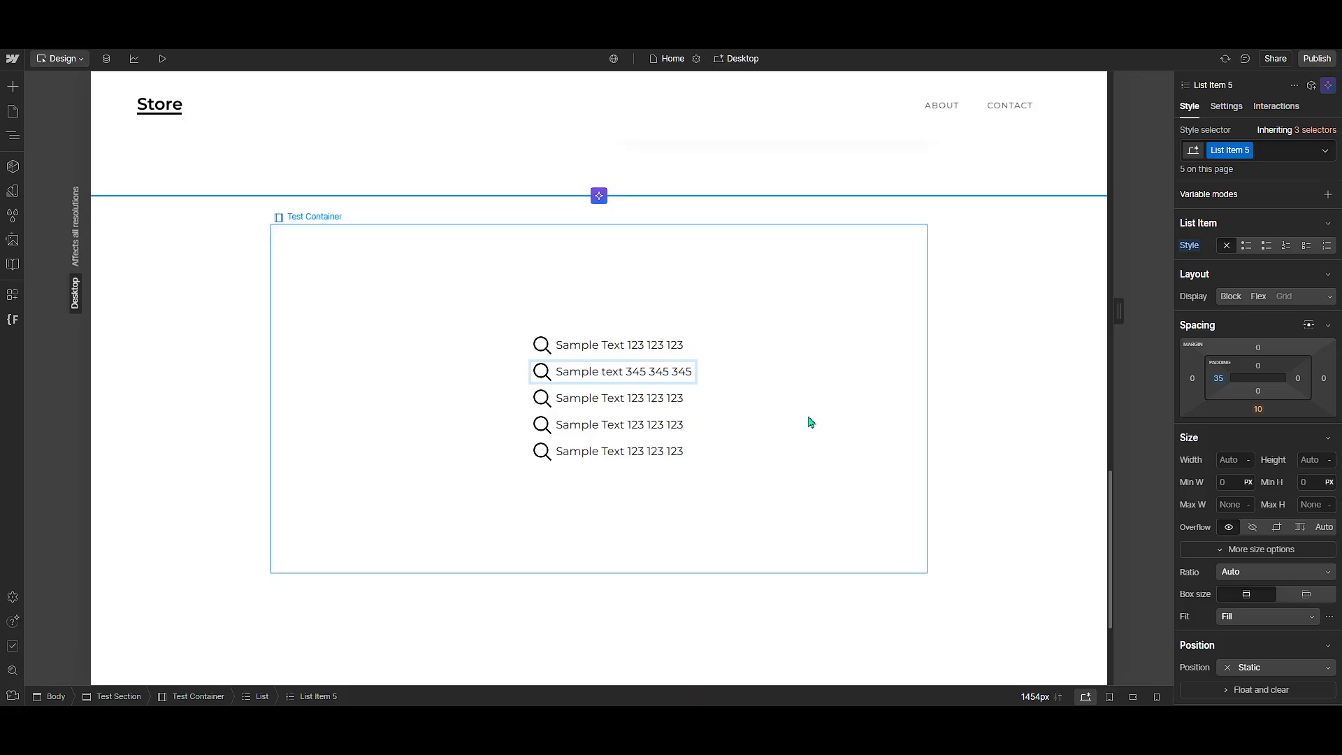
key("Escape")
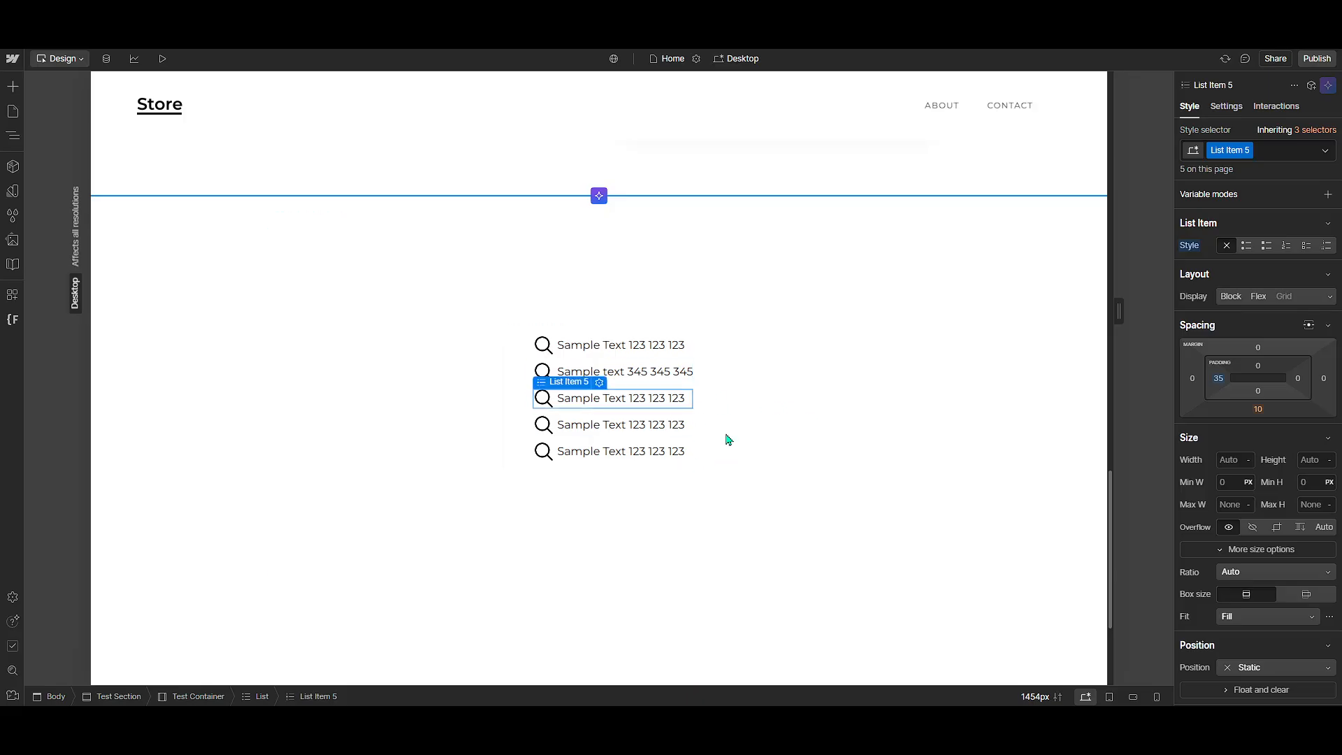
left_click(772, 558)
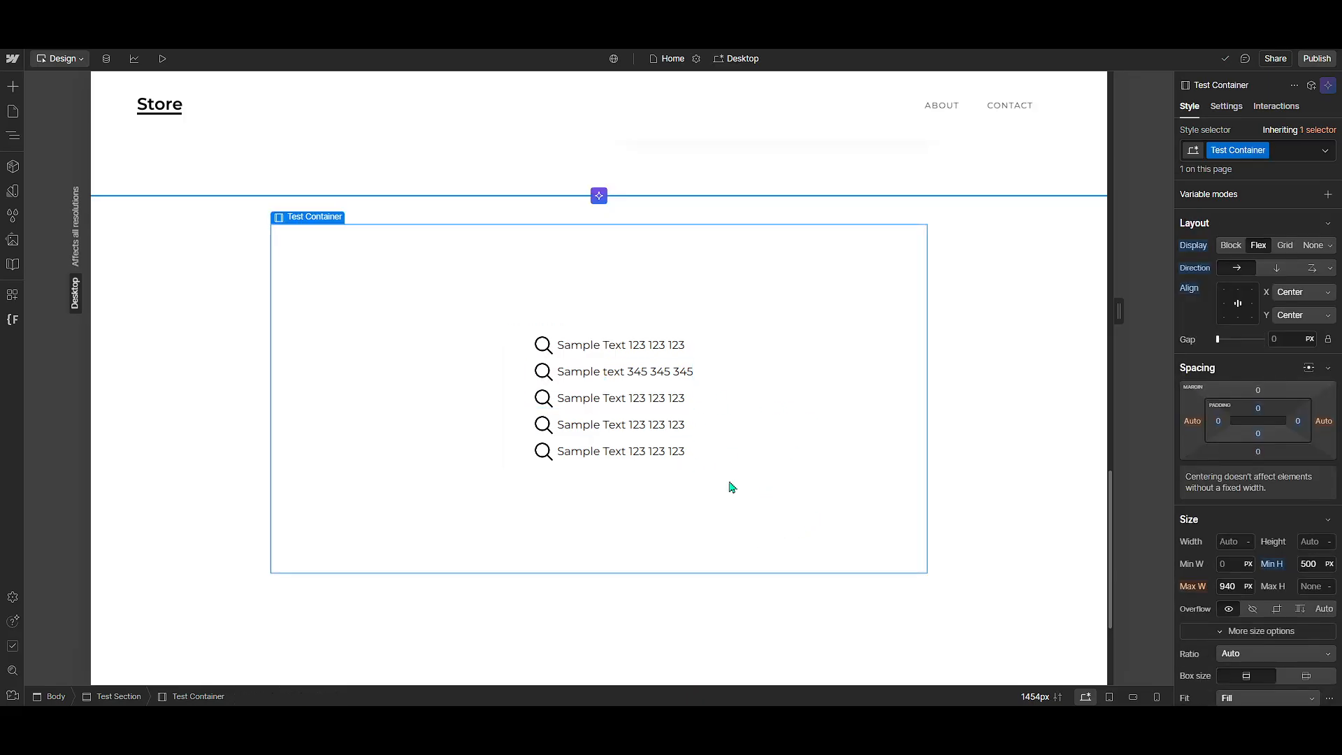